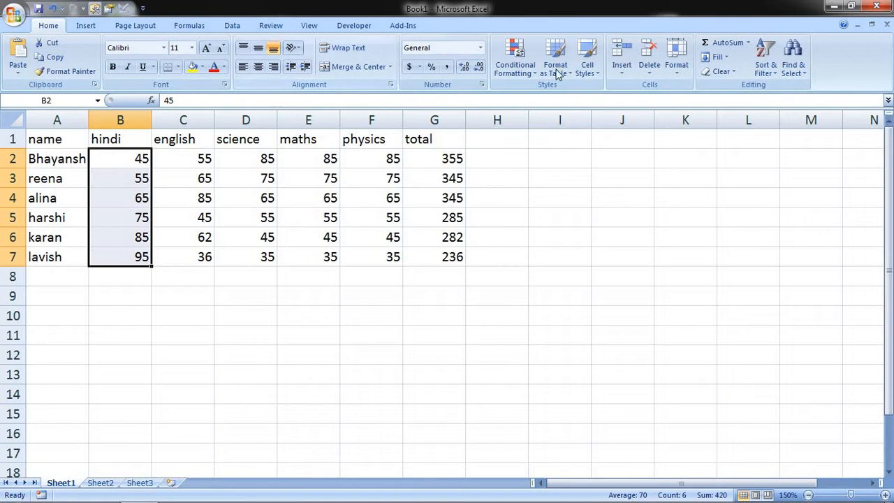
Highlight the hindi marks in B2:B7 that are greater than 86 with Light Red Fill with Dark Red Text
{"action": "left_click", "coordinate": [515, 63]}
{"action": "mouse_move", "coordinate": [538, 103]}
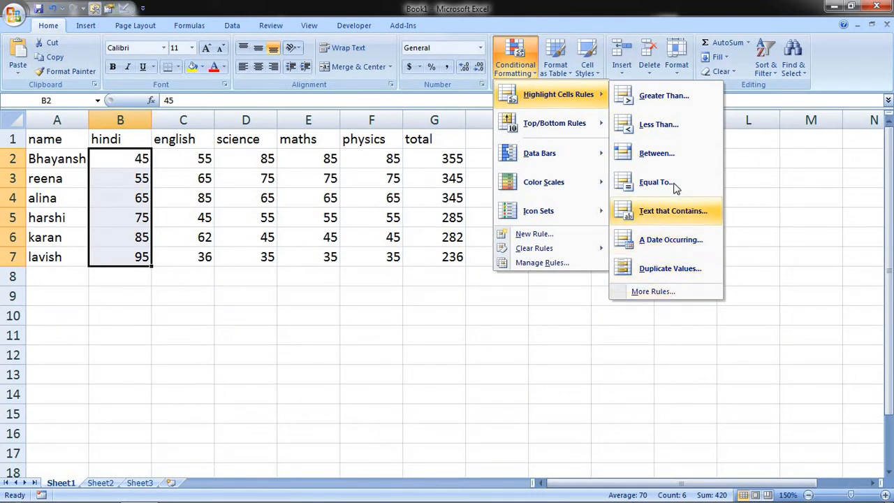
{"action": "left_click", "coordinate": [666, 97]}
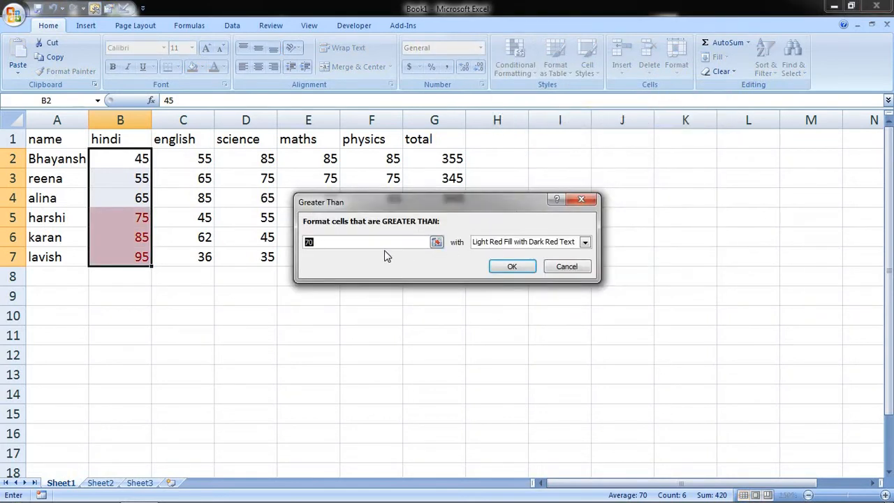
{"action": "type", "text": "86"}
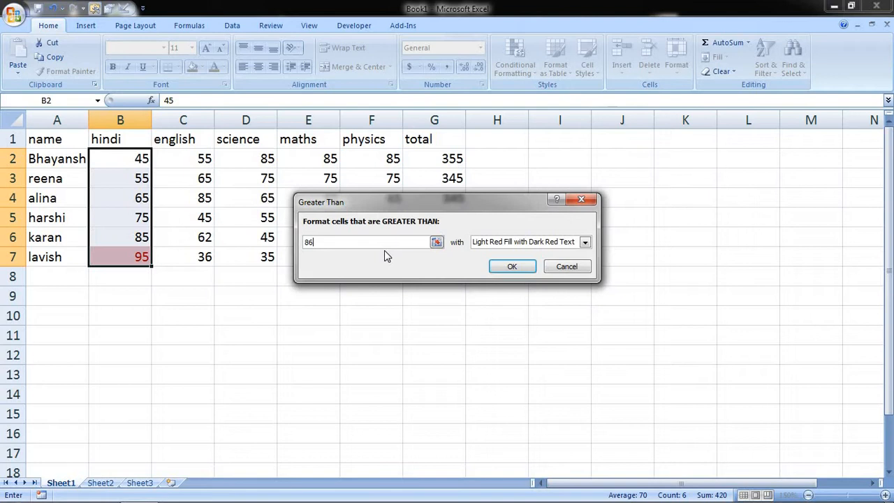
{"action": "left_click", "coordinate": [509, 270]}
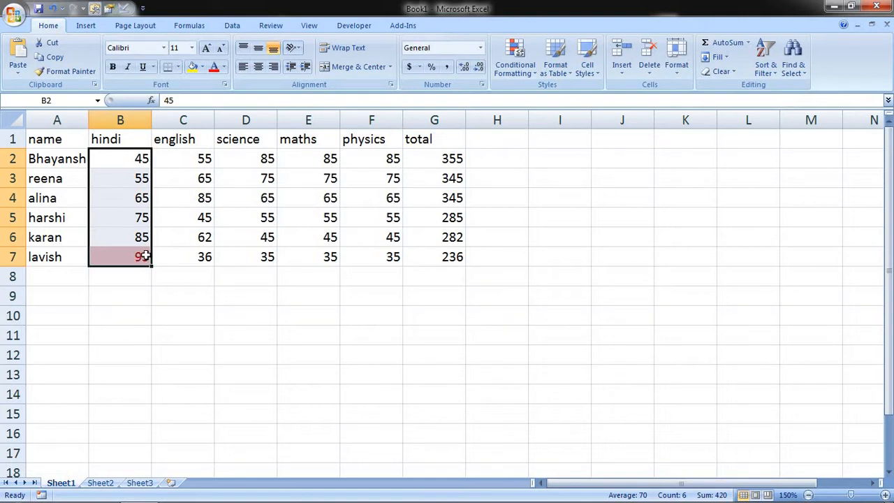
Add a rule highlighting hindi marks less than 50 with Green Fill with Dark Green Text
{"action": "left_click", "coordinate": [515, 75]}
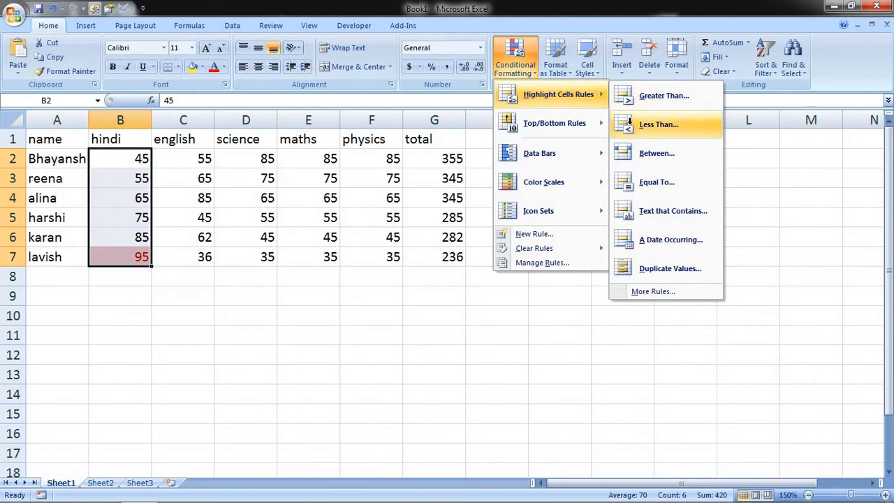
{"action": "left_click", "coordinate": [627, 123]}
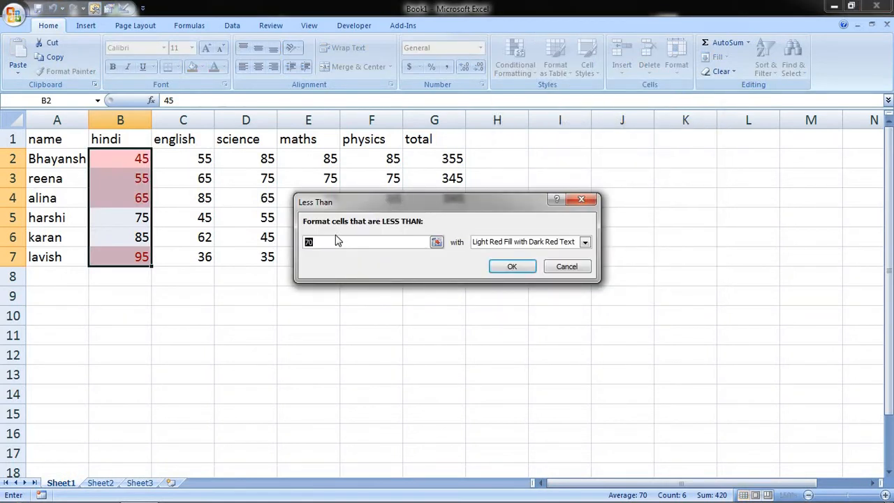
{"action": "type", "text": "50"}
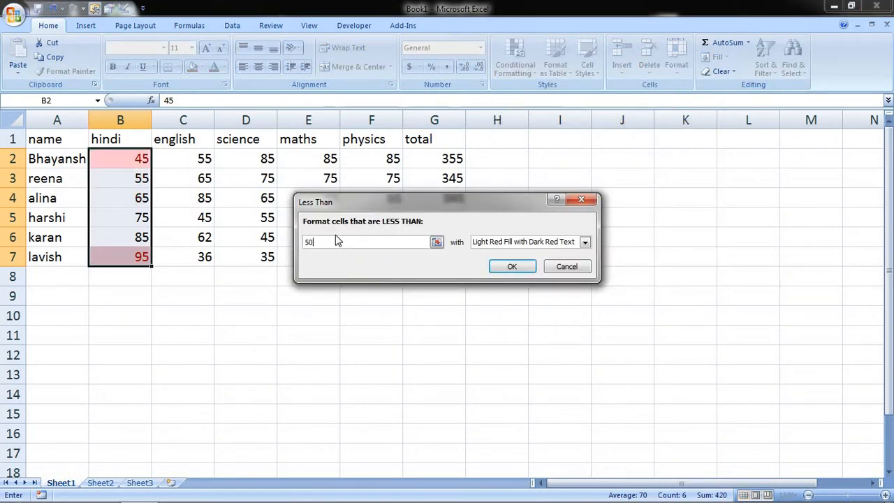
{"action": "left_click", "coordinate": [586, 242]}
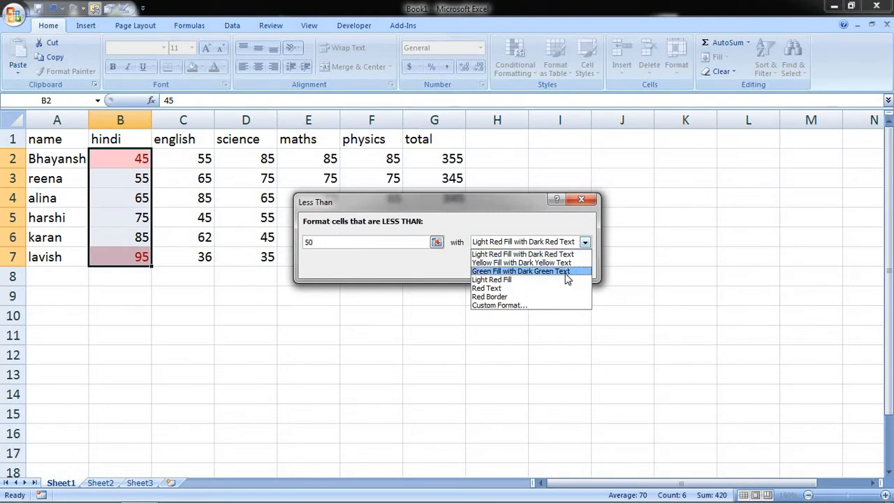
{"action": "left_click", "coordinate": [566, 273]}
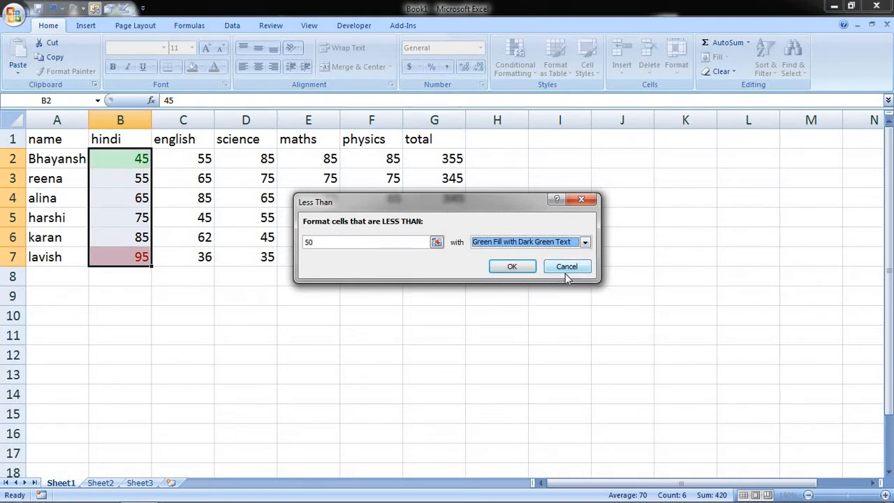
{"action": "left_click", "coordinate": [510, 267]}
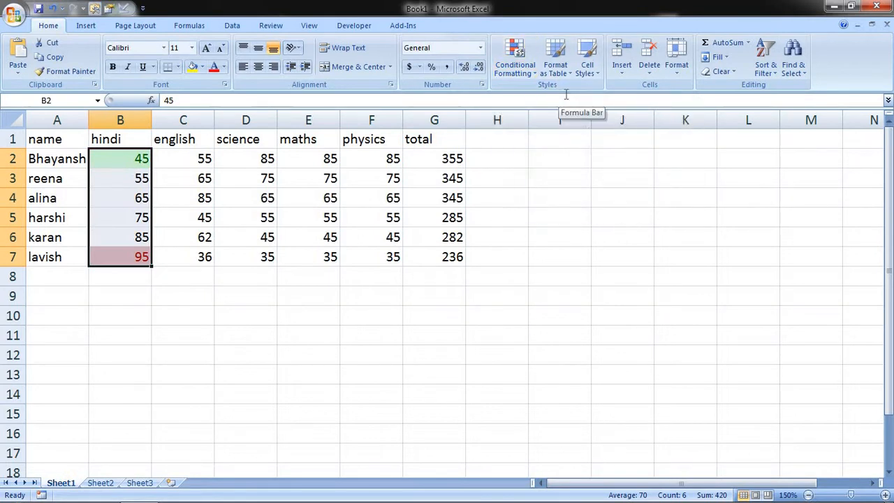
Add a rule highlighting hindi marks between 58 and 67 with Yellow Fill with Dark Yellow Text
{"action": "left_click", "coordinate": [524, 69]}
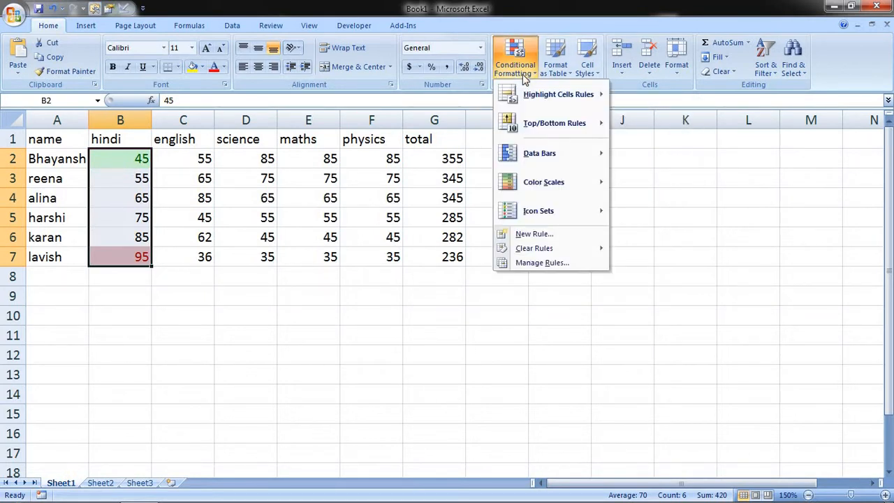
{"action": "mouse_move", "coordinate": [541, 100]}
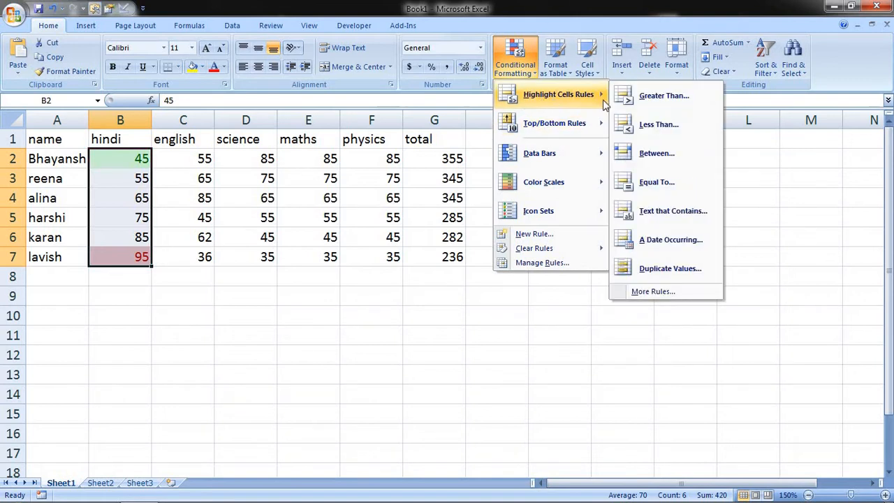
{"action": "left_click", "coordinate": [649, 155]}
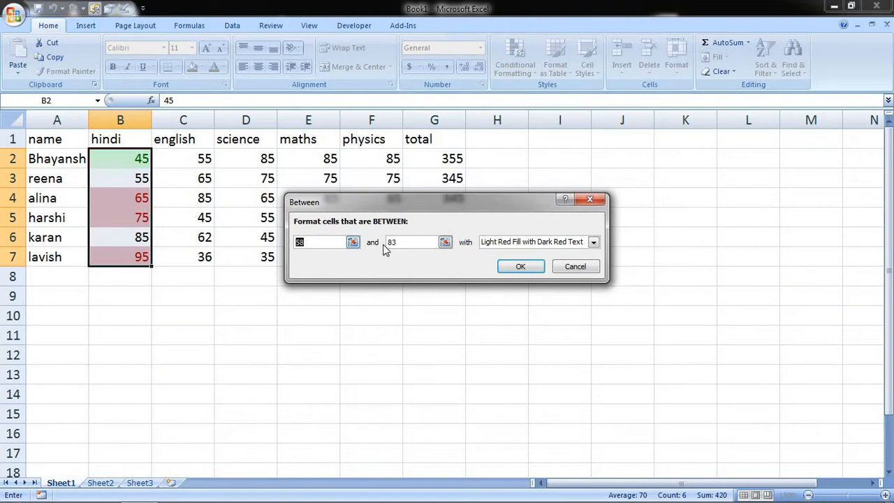
{"action": "left_click", "coordinate": [408, 241]}
{"action": "key", "text": "BackSpace"}
{"action": "key", "text": "BackSpace"}
{"action": "type", "text": "6"}
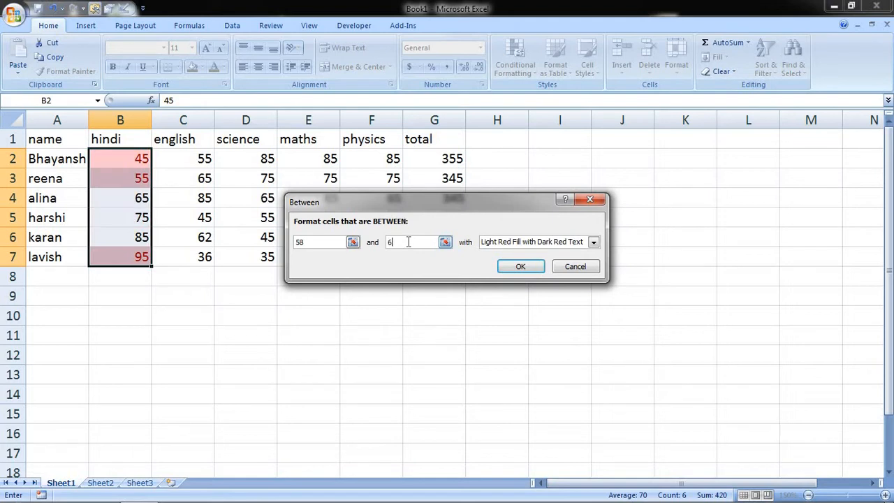
{"action": "type", "text": "7"}
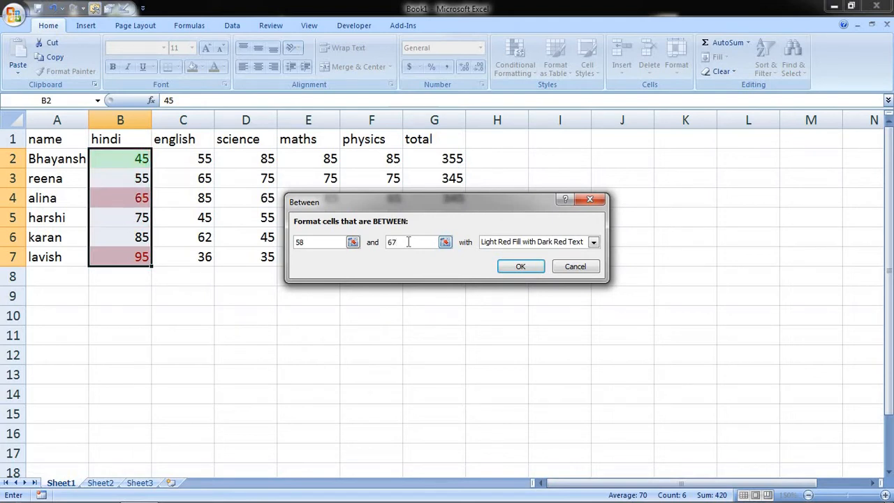
{"action": "left_click", "coordinate": [594, 243]}
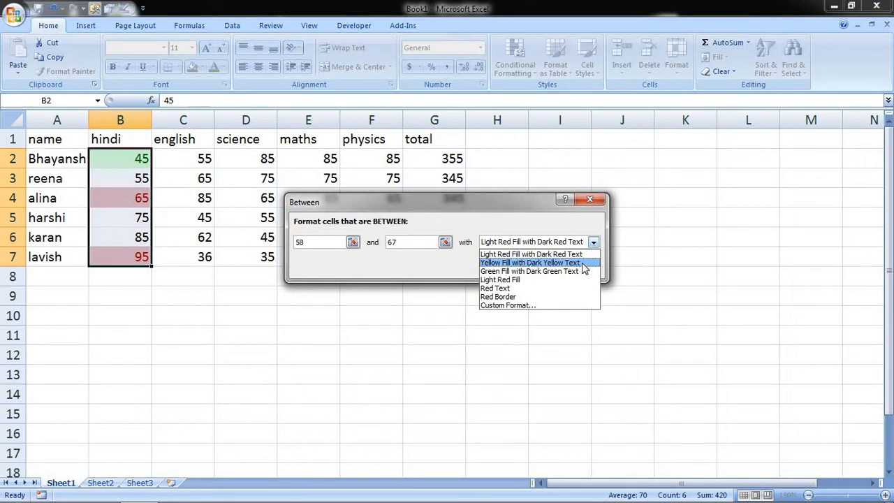
{"action": "left_click", "coordinate": [583, 263]}
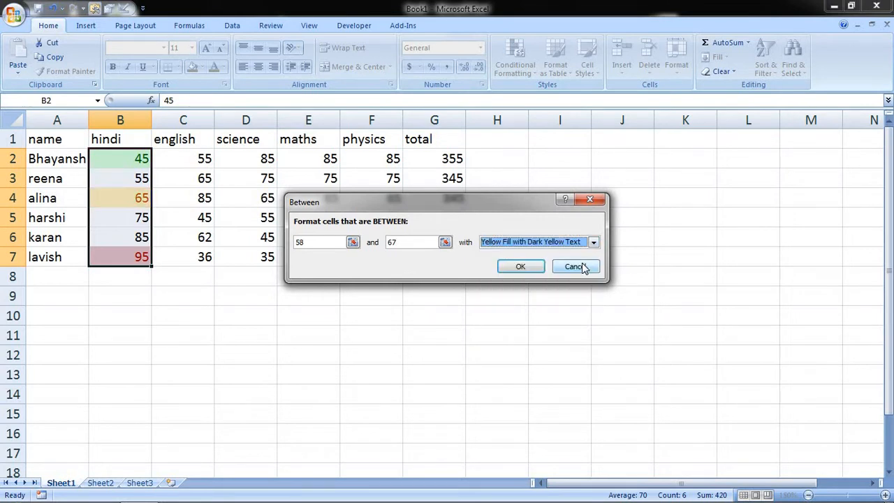
{"action": "left_click", "coordinate": [529, 267]}
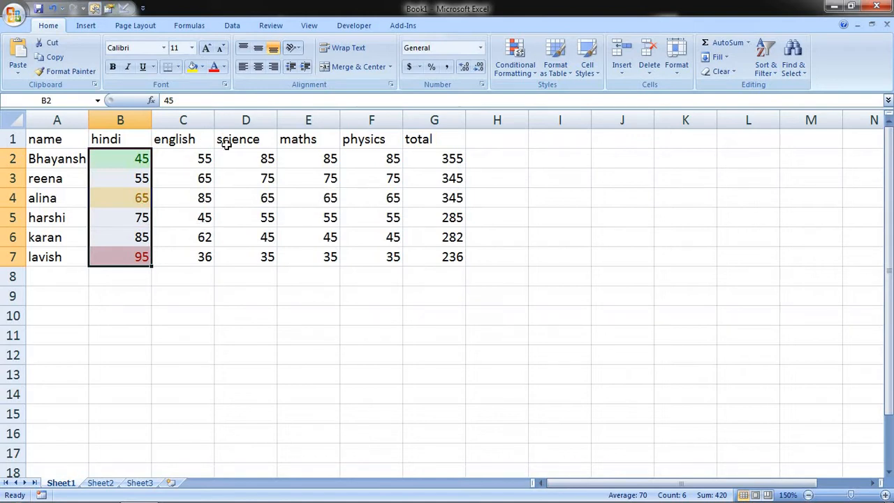
Format the english marks in C2:C7 that are equal to 62 with Red Text
{"action": "left_click_drag", "start_coordinate": [259, 159], "coordinate": [259, 240]}
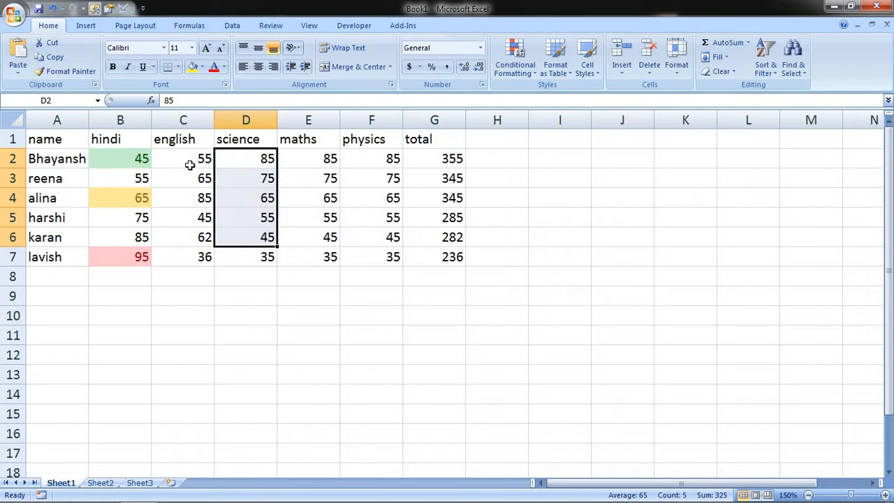
{"action": "left_click_drag", "start_coordinate": [187, 160], "coordinate": [193, 255]}
{"action": "left_click", "coordinate": [519, 72]}
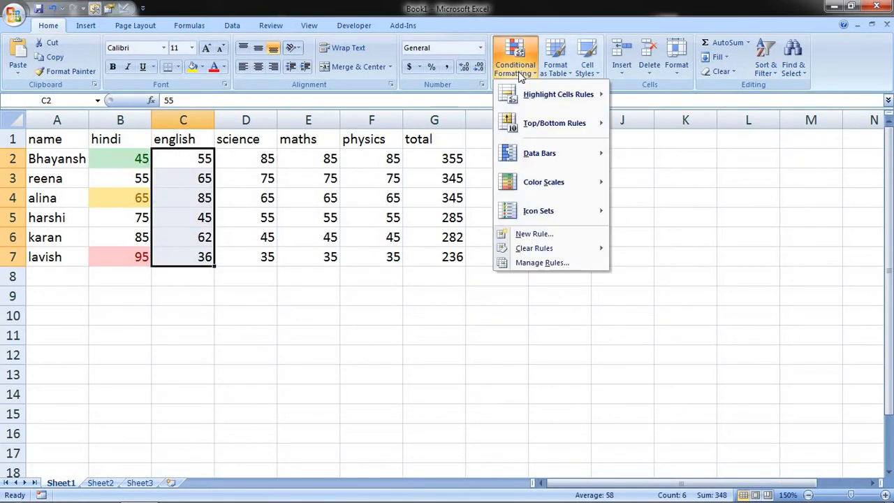
{"action": "mouse_move", "coordinate": [539, 96]}
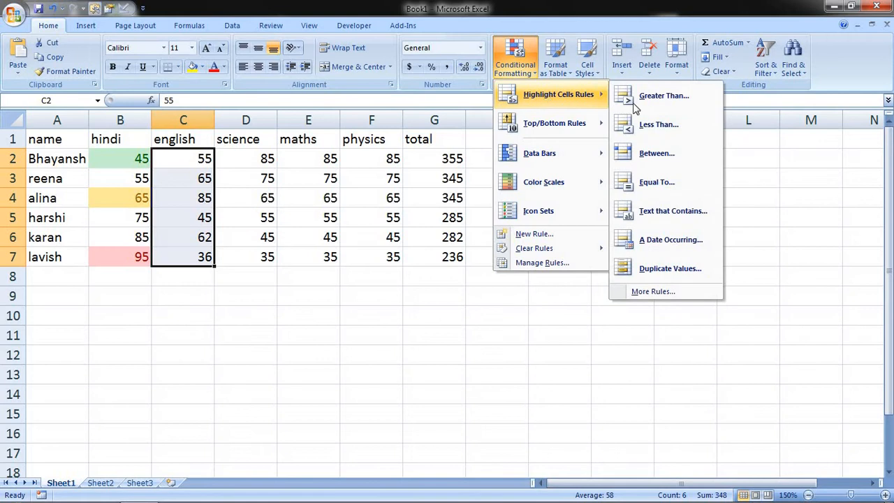
{"action": "left_click", "coordinate": [675, 184]}
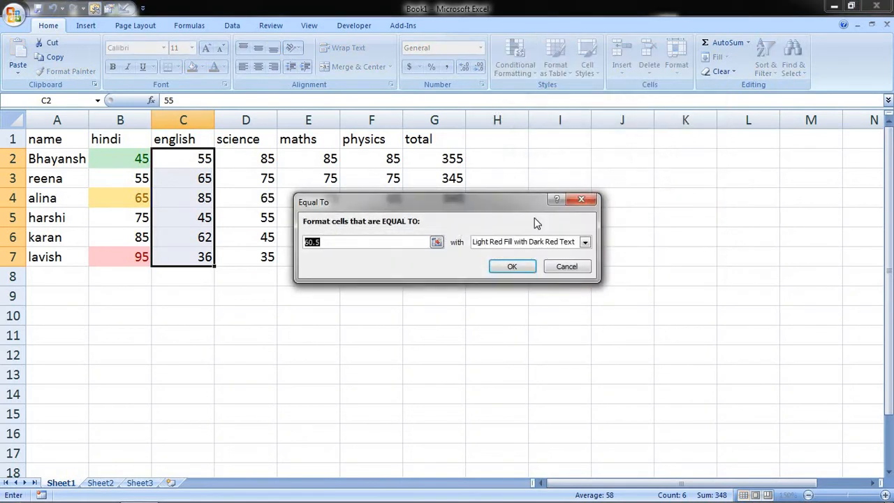
{"action": "type", "text": "62"}
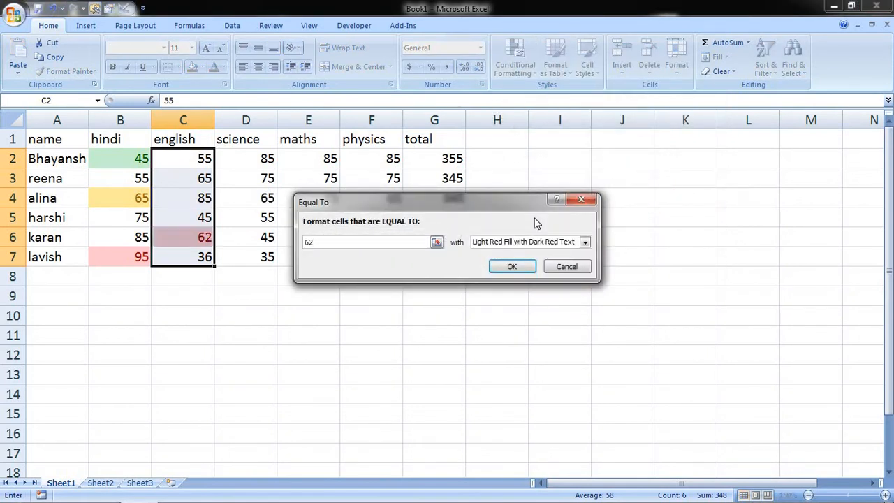
{"action": "left_click", "coordinate": [584, 241]}
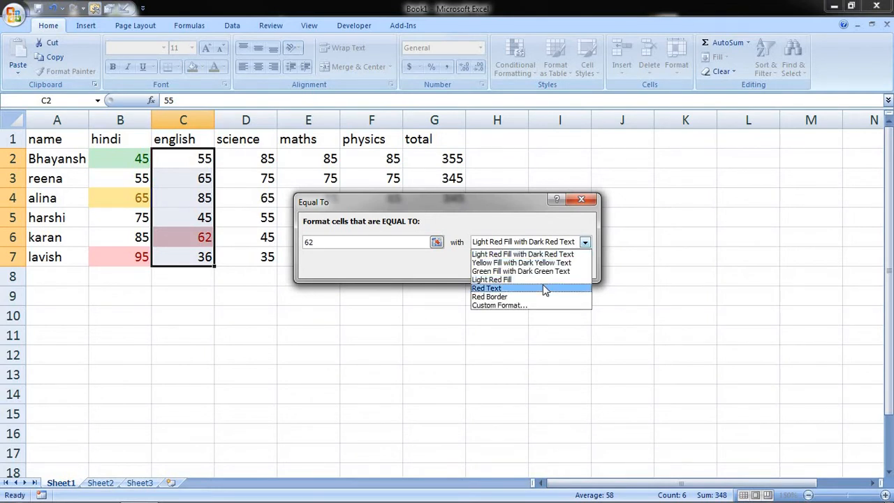
{"action": "left_click", "coordinate": [543, 288]}
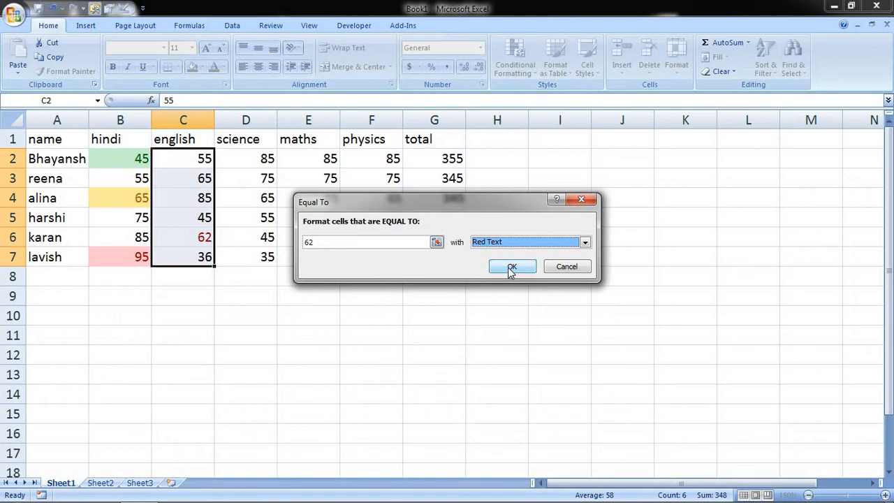
{"action": "left_click", "coordinate": [511, 267]}
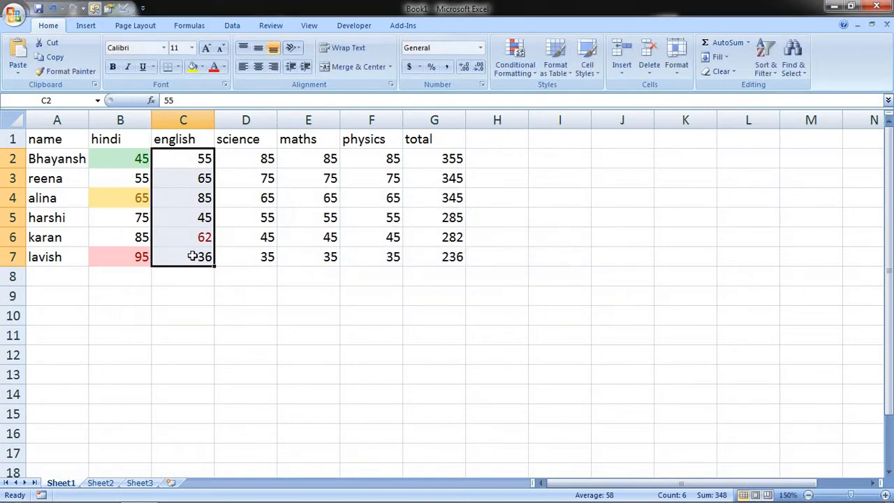
{"action": "left_click", "coordinate": [515, 66]}
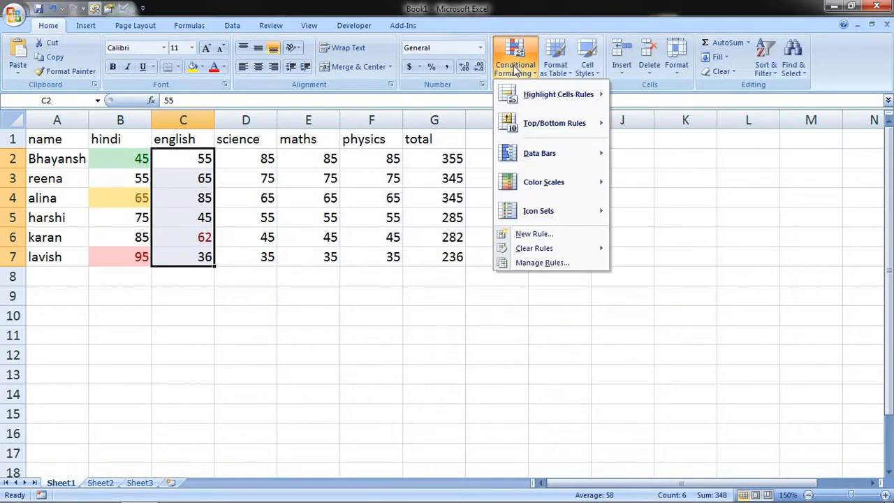
{"action": "mouse_move", "coordinate": [535, 94]}
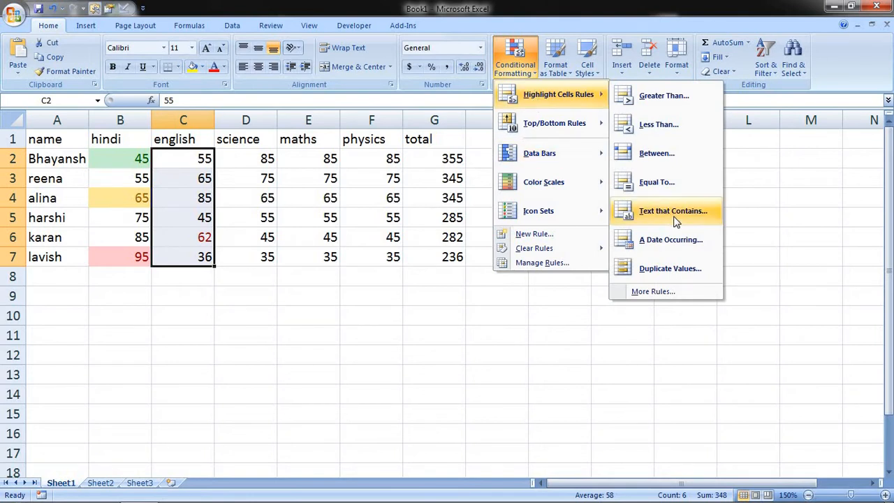
{"action": "left_click", "coordinate": [826, 258]}
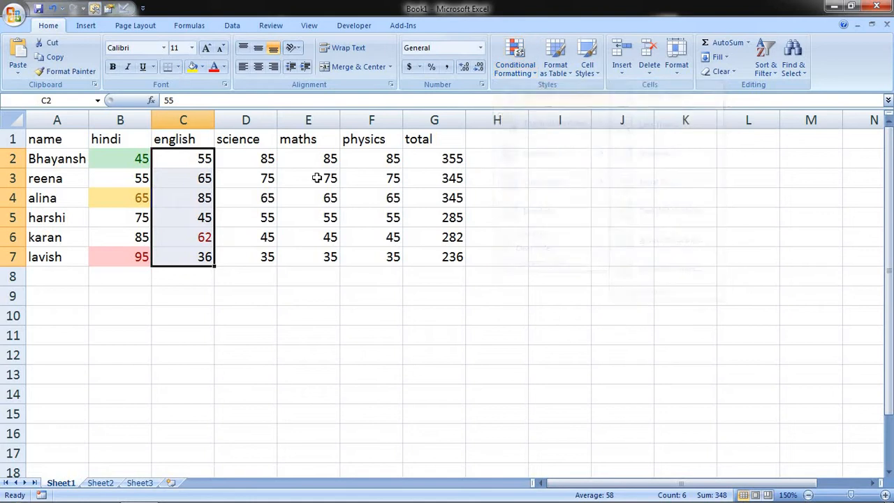
{"action": "left_click", "coordinate": [52, 143]}
{"action": "left_click_drag", "start_coordinate": [52, 143], "coordinate": [54, 253]}
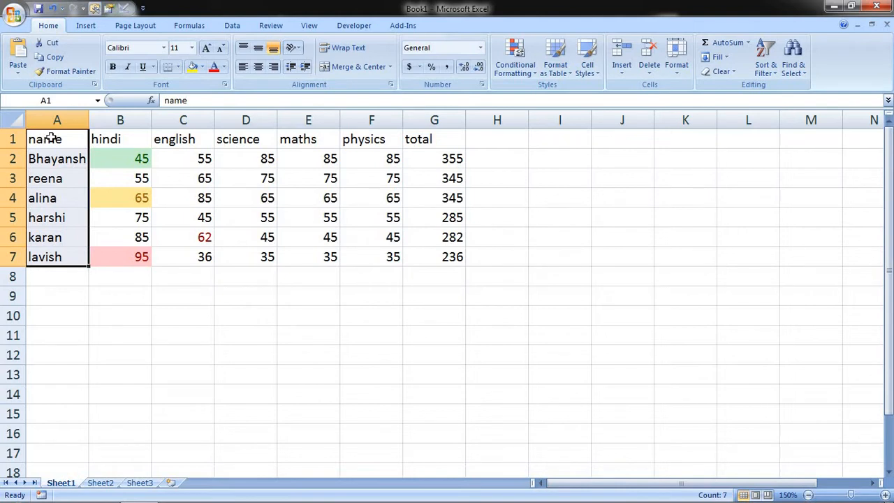
Format header cells in A1:G1 that contain the text "hindi" with Red Text
{"action": "left_click_drag", "start_coordinate": [44, 140], "coordinate": [434, 120]}
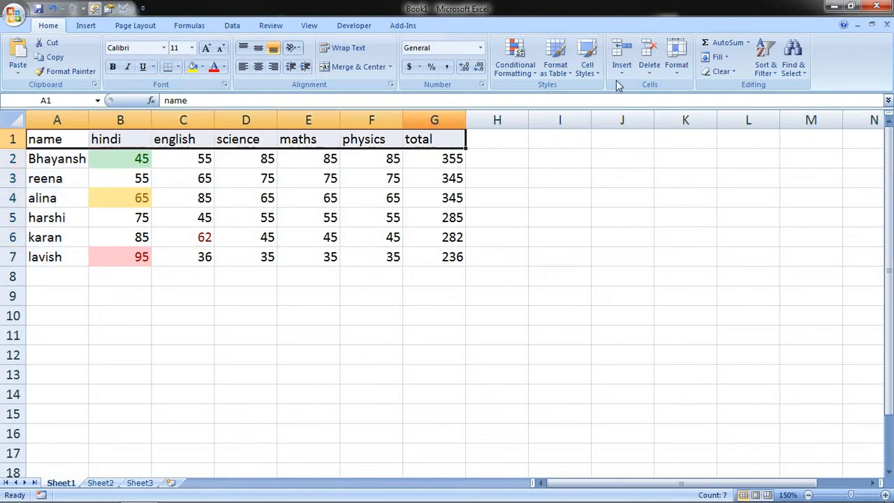
{"action": "left_click", "coordinate": [529, 72]}
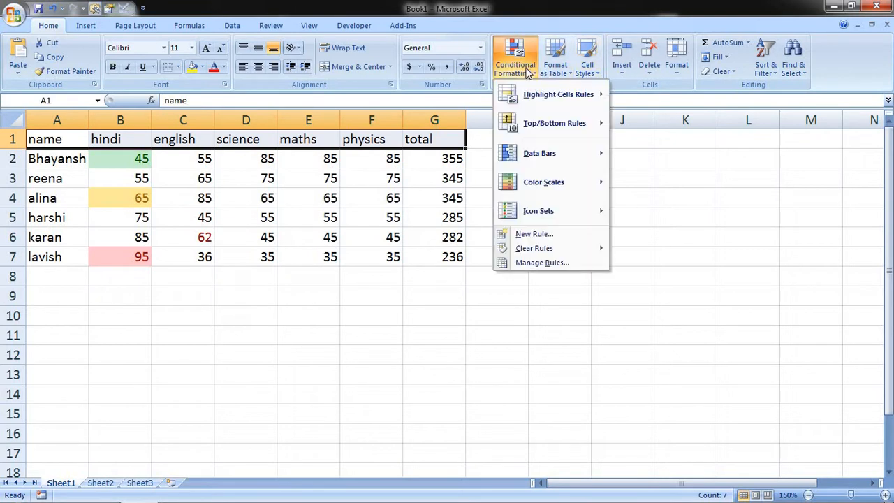
{"action": "mouse_move", "coordinate": [545, 95]}
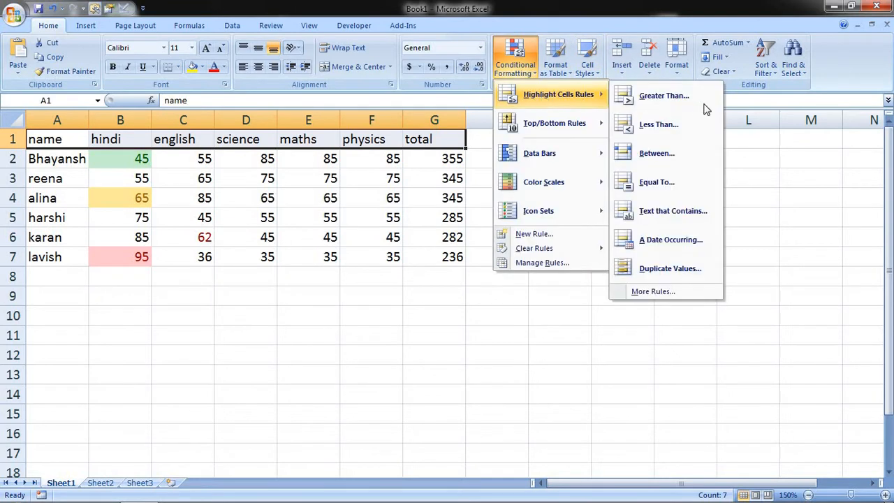
{"action": "left_click", "coordinate": [682, 215]}
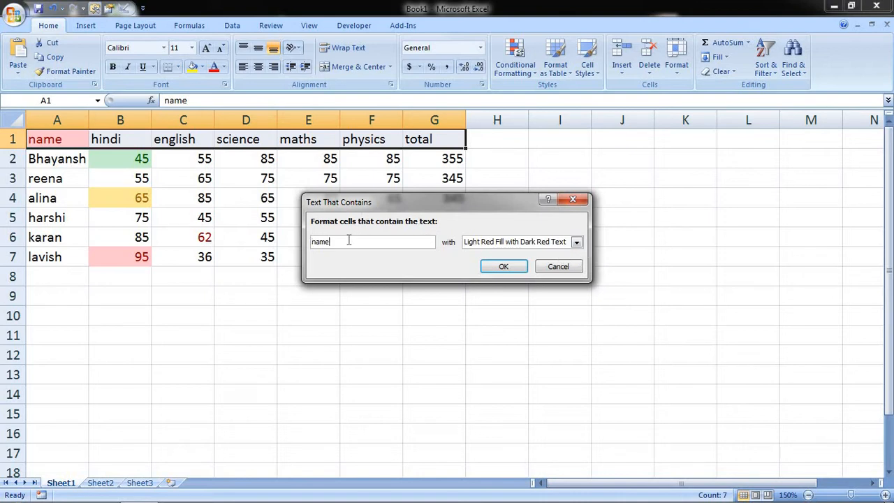
{"action": "key", "text": "BackSpace"}
{"action": "key", "text": "BackSpace"}
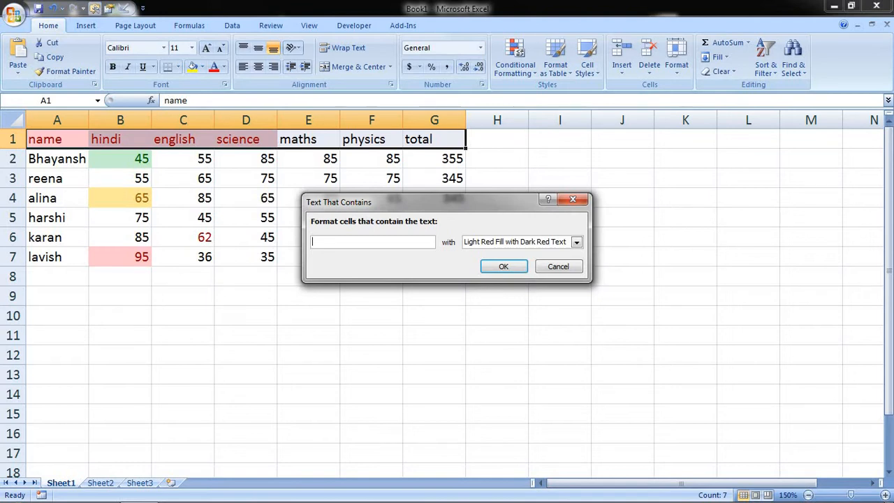
{"action": "type", "text": "hindi"}
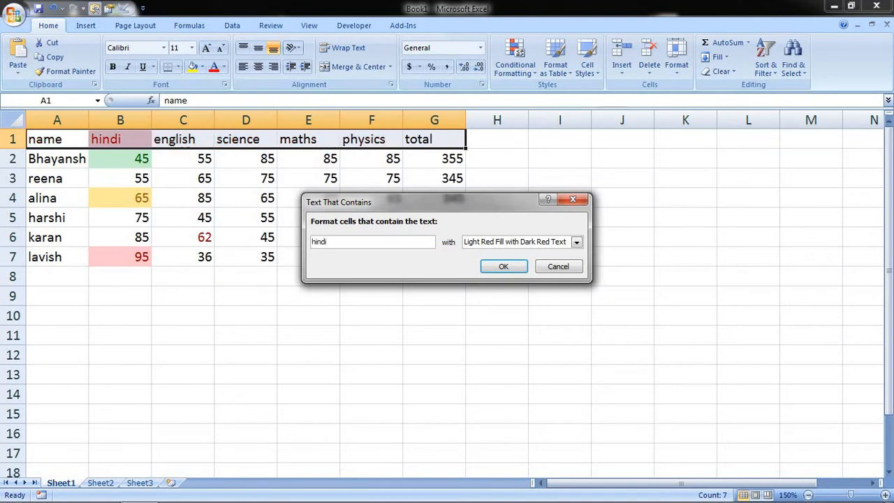
{"action": "left_click", "coordinate": [576, 242]}
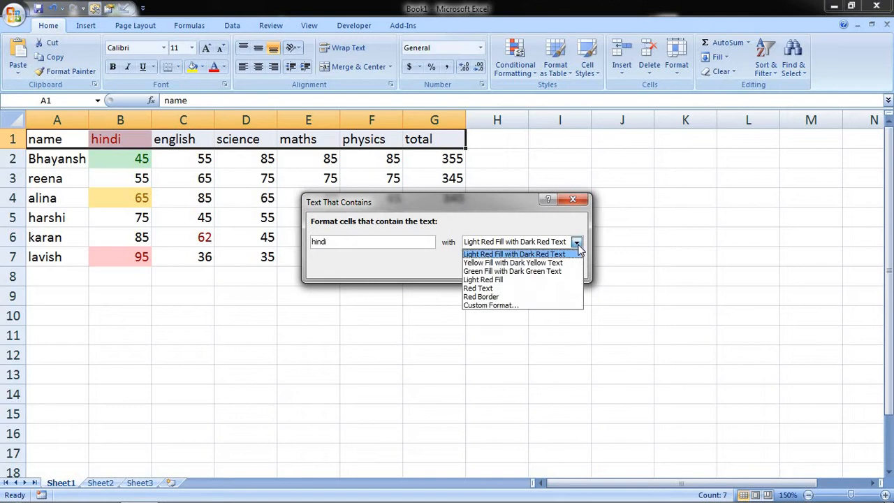
{"action": "left_click", "coordinate": [539, 292]}
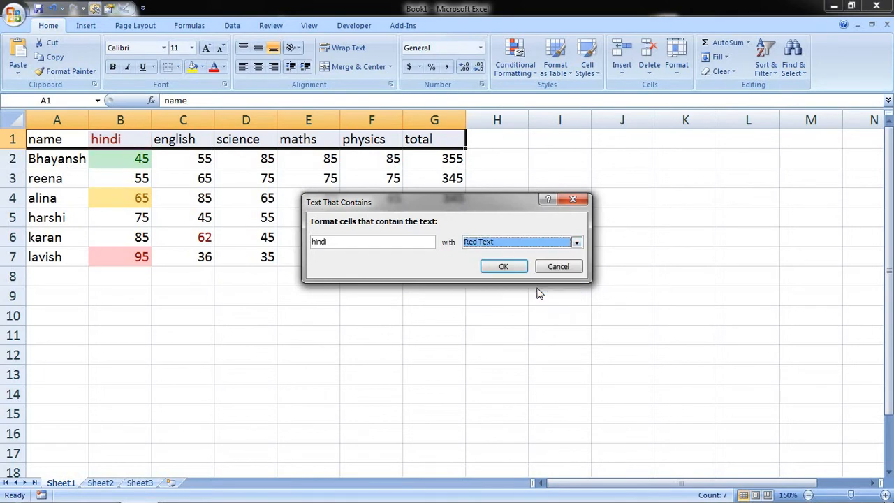
{"action": "left_click", "coordinate": [504, 270]}
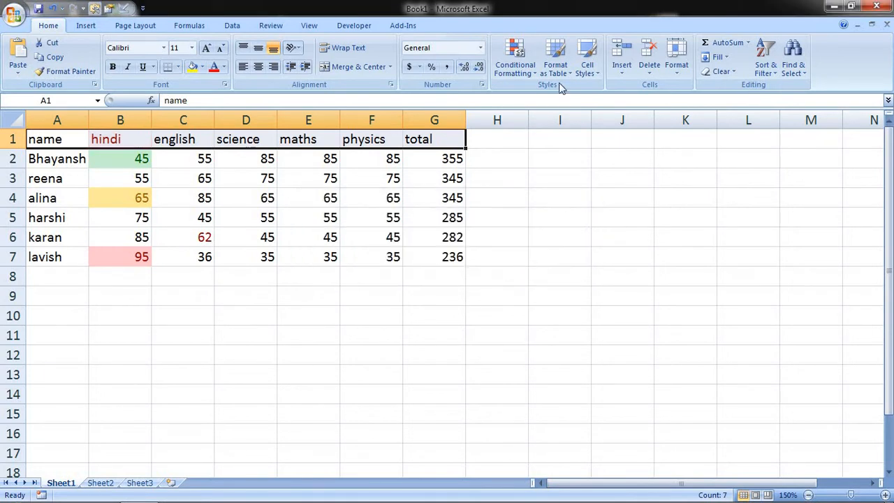
{"action": "left_click", "coordinate": [514, 70]}
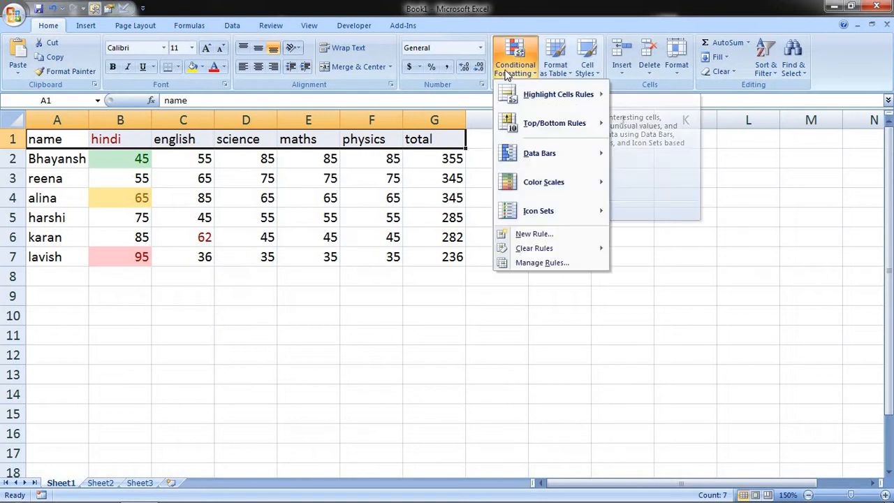
{"action": "key", "text": "Escape"}
{"action": "left_click", "coordinate": [594, 254]}
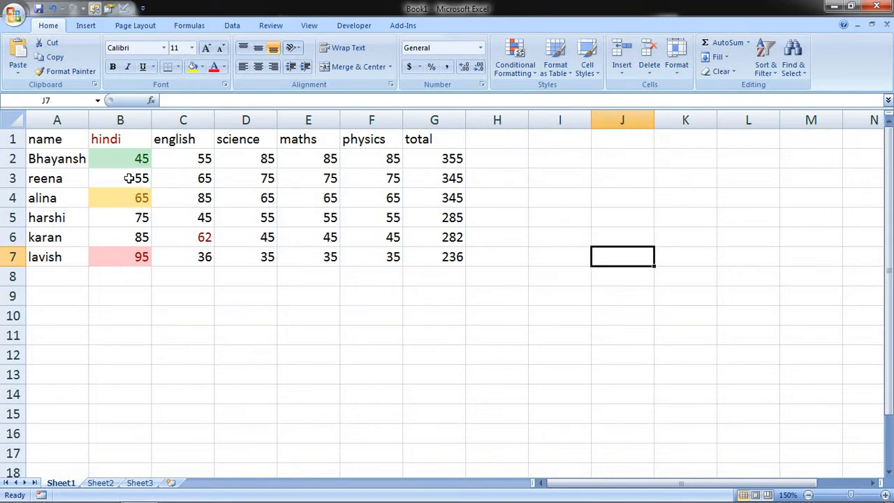
Highlight duplicate values among the science, maths and physics marks in D3:F3 with Light Red Fill
{"action": "left_click_drag", "start_coordinate": [130, 177], "coordinate": [376, 181]}
{"action": "left_click_drag", "start_coordinate": [244, 176], "coordinate": [355, 179]}
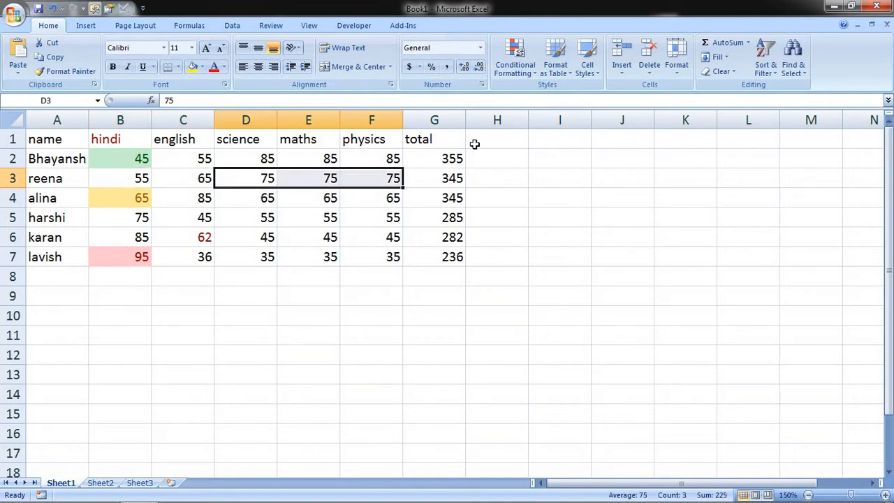
{"action": "left_click", "coordinate": [516, 66]}
{"action": "mouse_move", "coordinate": [558, 94]}
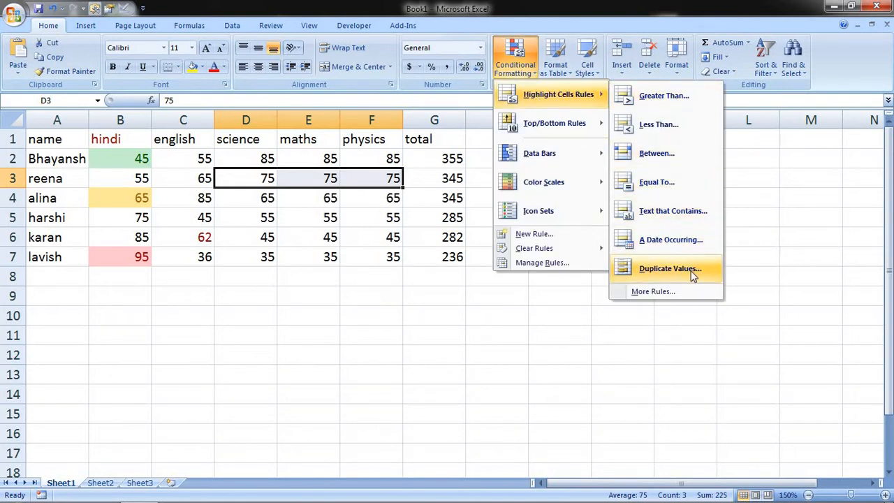
{"action": "left_click", "coordinate": [669, 268]}
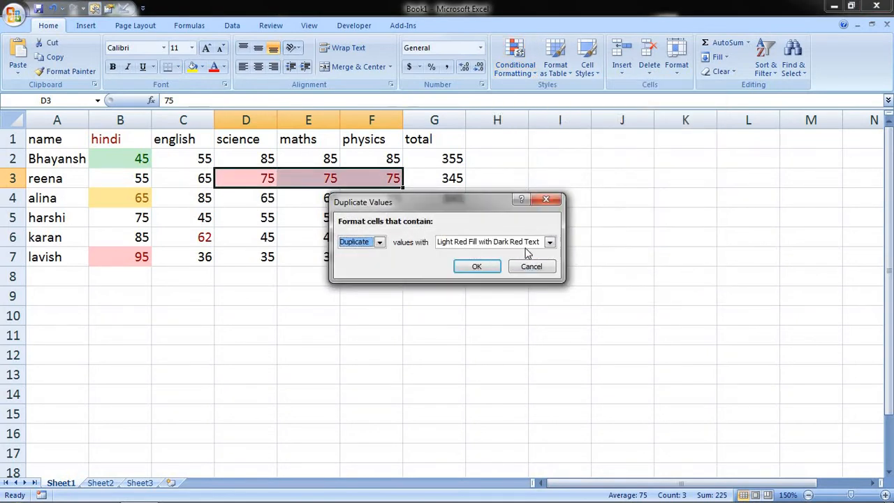
{"action": "left_click", "coordinate": [550, 242]}
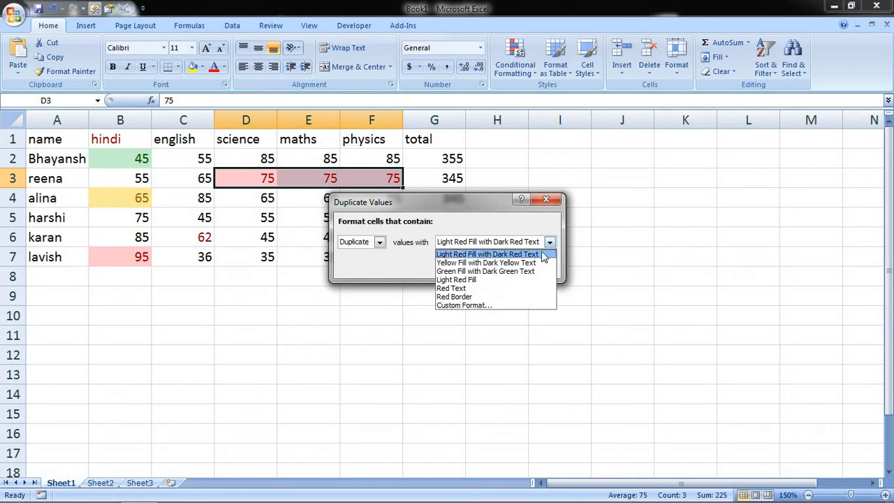
{"action": "left_click", "coordinate": [503, 281]}
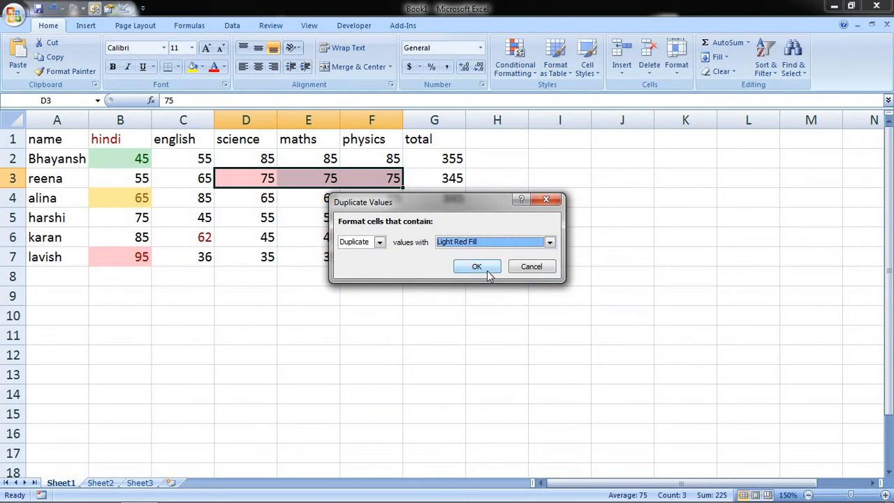
{"action": "left_click", "coordinate": [483, 269]}
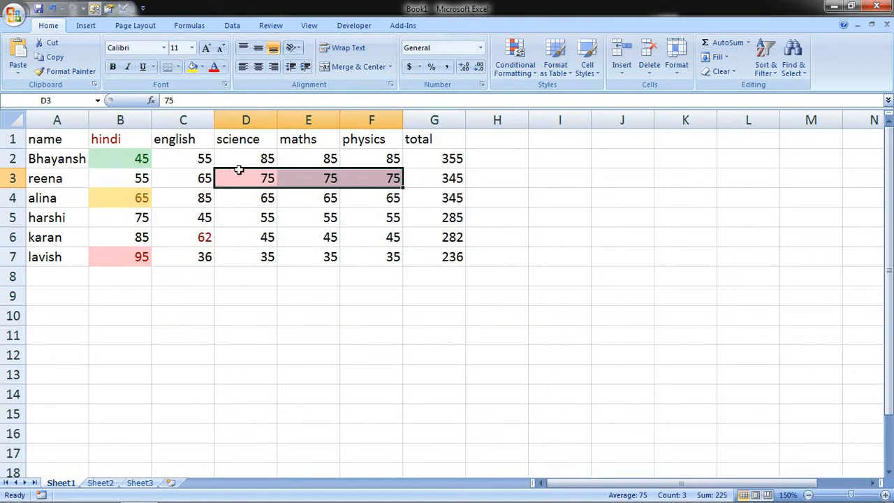
Format duplicate values across the science, maths and physics marks in D2:F7 with Red Border
{"action": "left_click_drag", "start_coordinate": [249, 157], "coordinate": [354, 257]}
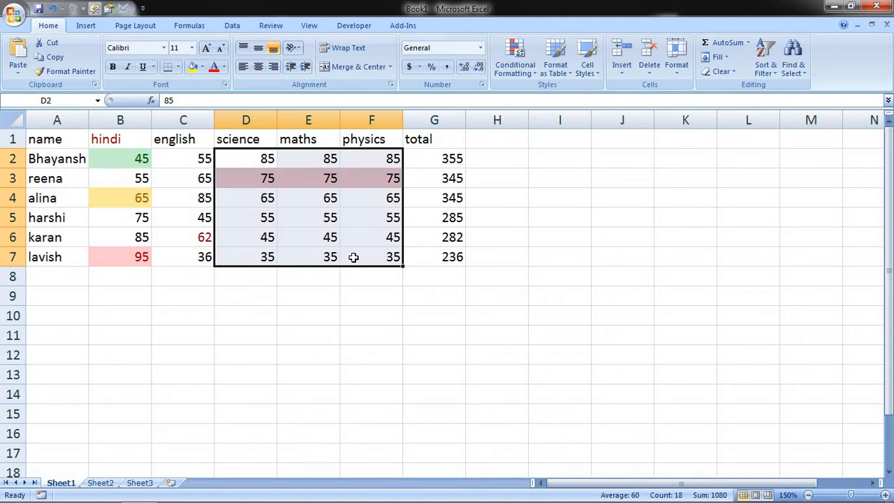
{"action": "left_click", "coordinate": [514, 66]}
{"action": "mouse_move", "coordinate": [542, 97]}
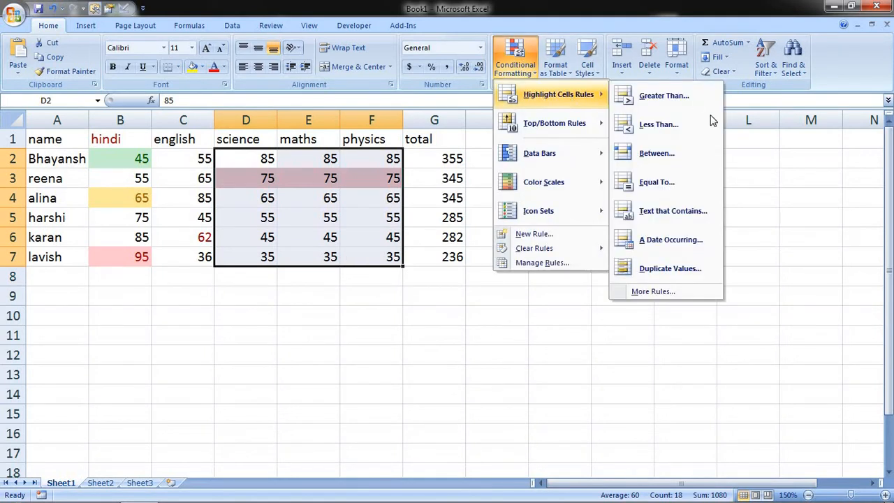
{"action": "left_click", "coordinate": [699, 262]}
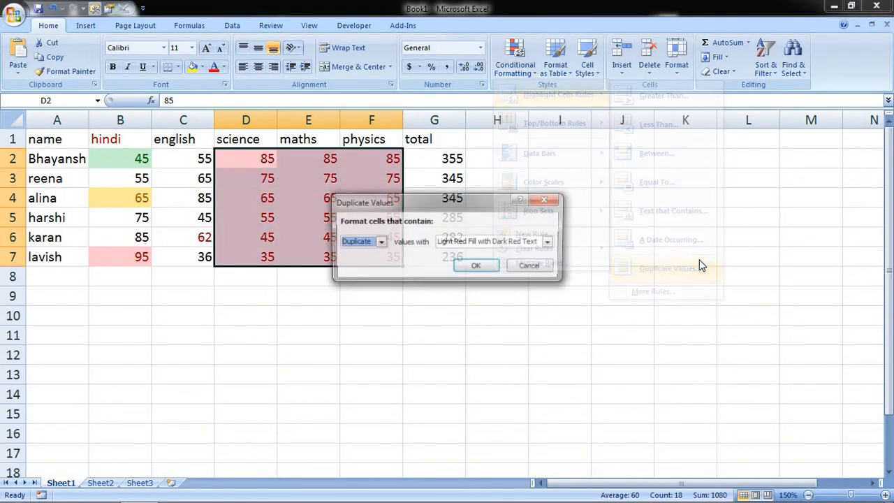
{"action": "left_click", "coordinate": [551, 242]}
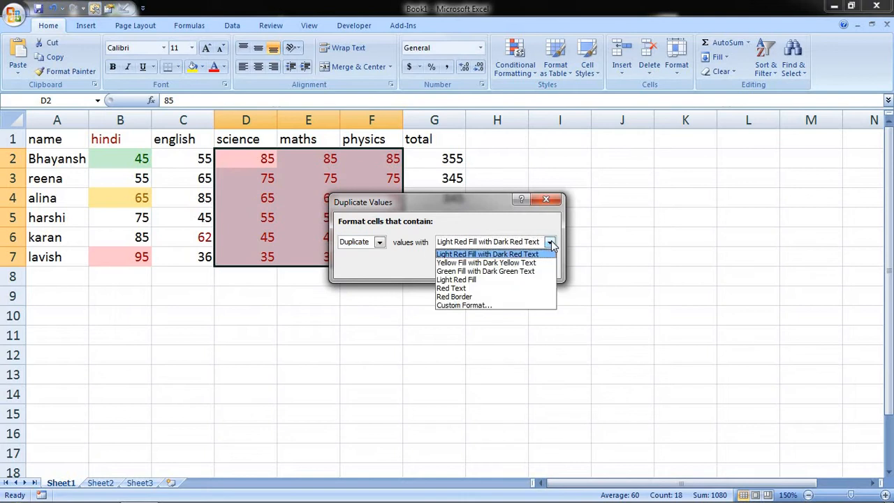
{"action": "left_click", "coordinate": [500, 296]}
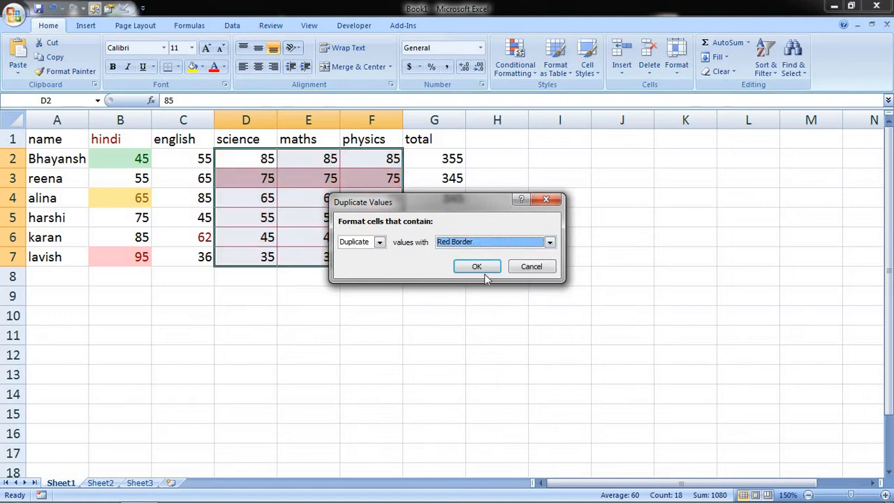
{"action": "left_click", "coordinate": [480, 268]}
{"action": "left_click", "coordinate": [625, 239]}
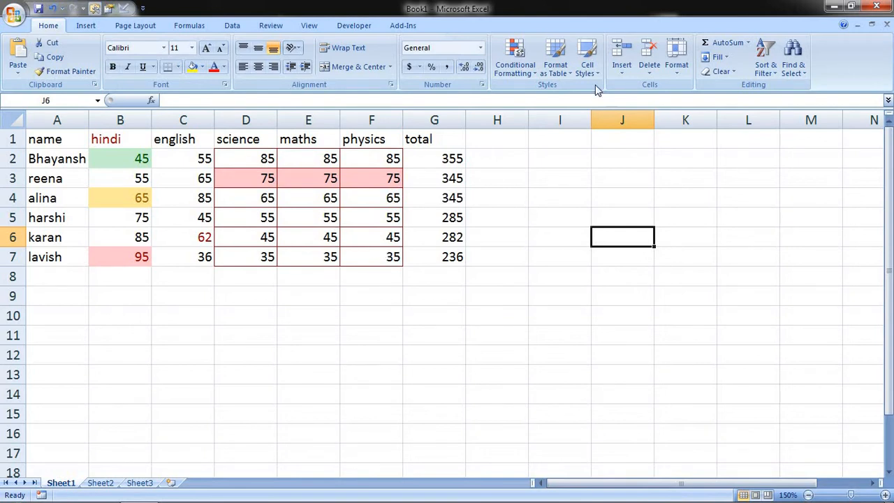
{"action": "left_click", "coordinate": [516, 77]}
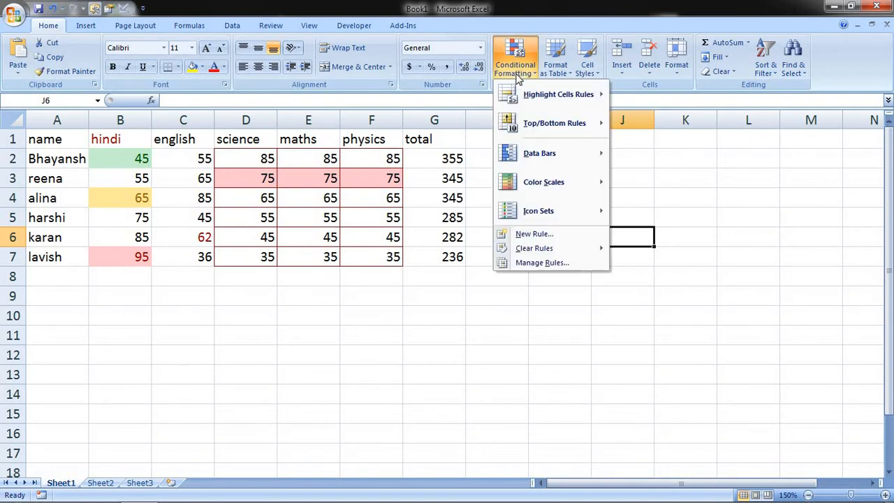
{"action": "mouse_move", "coordinate": [531, 129]}
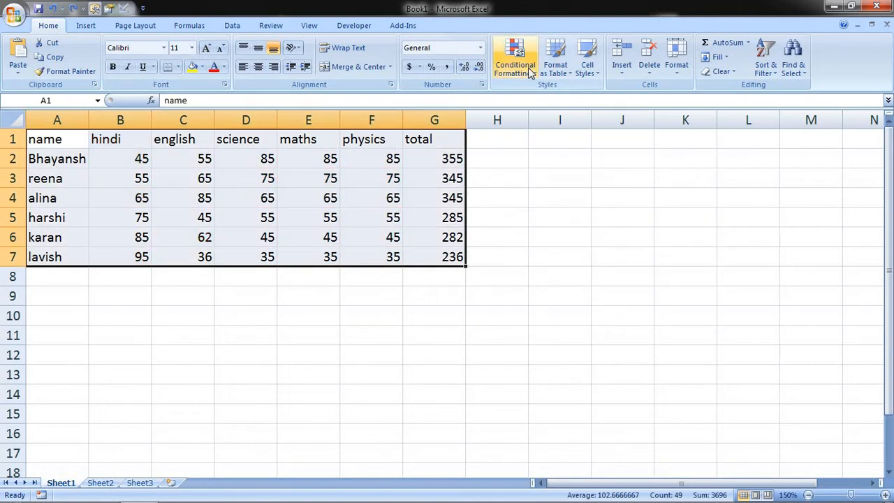
Preview orange data bars on the marks table A1:G7, and apply the red-yellow-green color scale before undoing it
{"action": "left_click", "coordinate": [514, 60]}
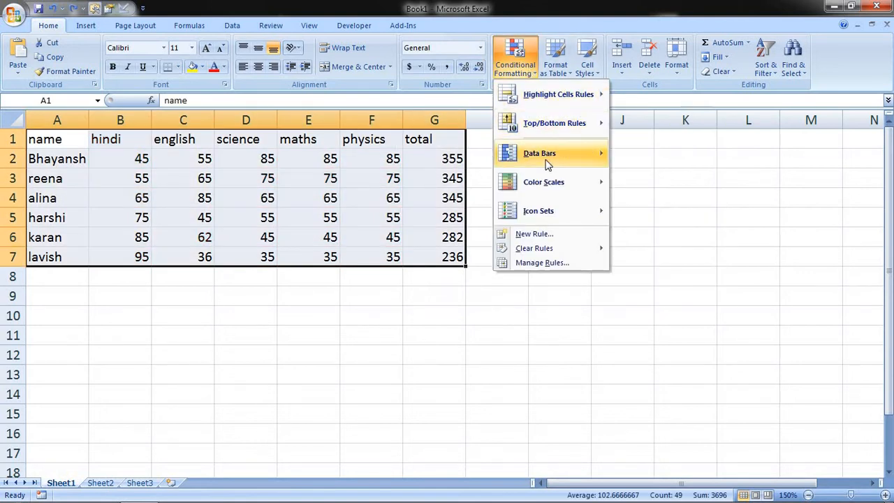
{"action": "mouse_move", "coordinate": [548, 162]}
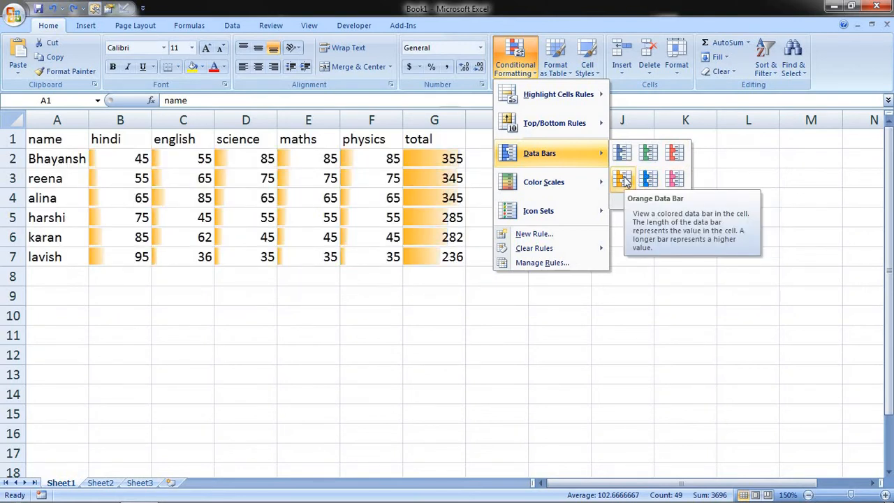
{"action": "mouse_move", "coordinate": [579, 183]}
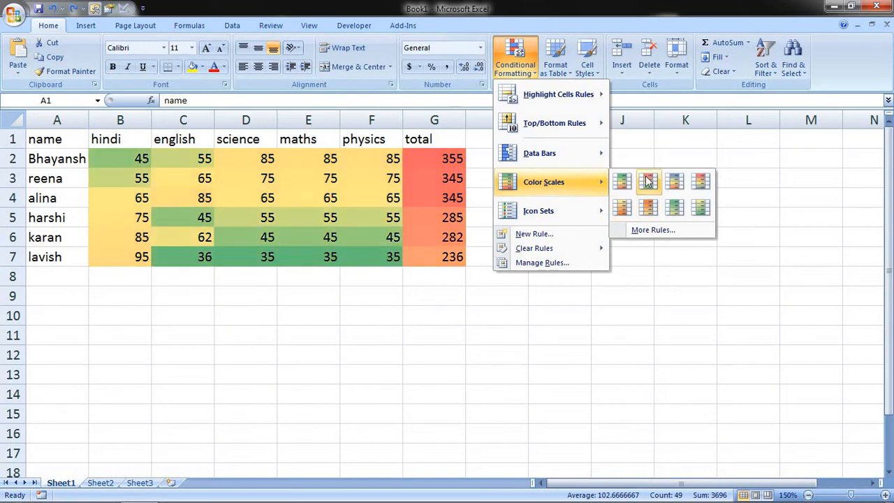
{"action": "left_click", "coordinate": [648, 182]}
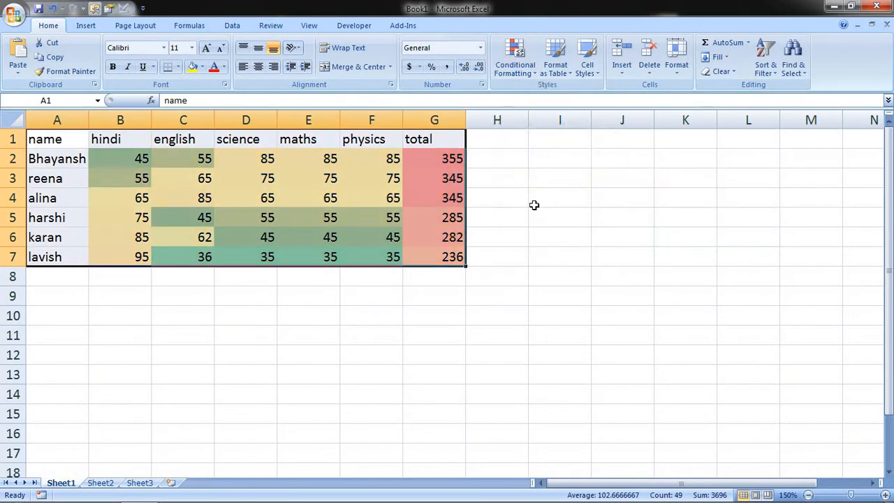
{"action": "key", "text": "ctrl+z"}
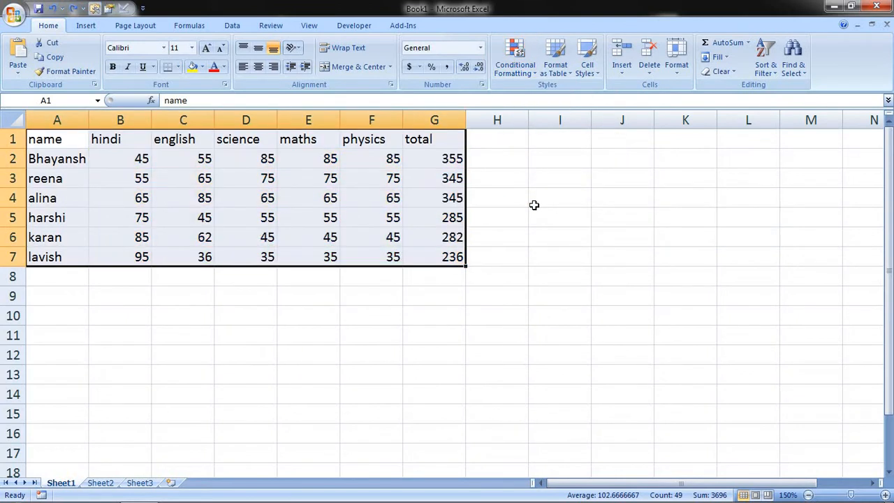
Try the four-bar ratings icon set on the marks table A1:G7
{"action": "left_click", "coordinate": [520, 63]}
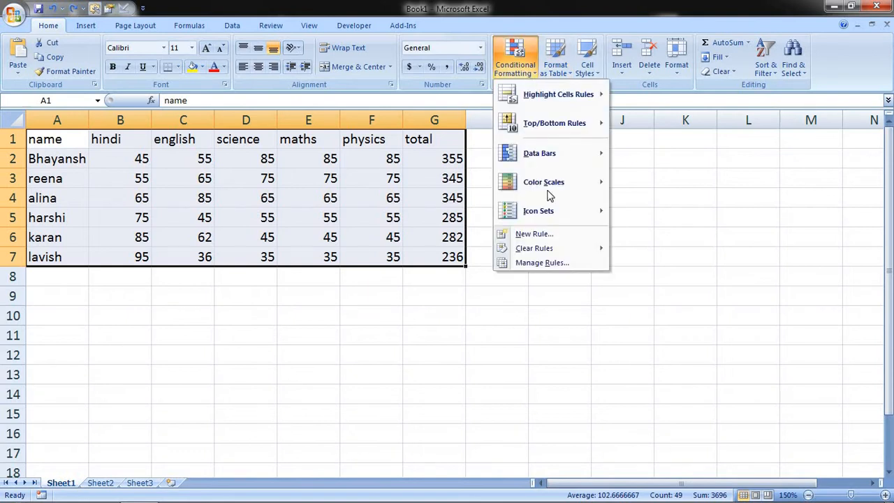
{"action": "mouse_move", "coordinate": [539, 213]}
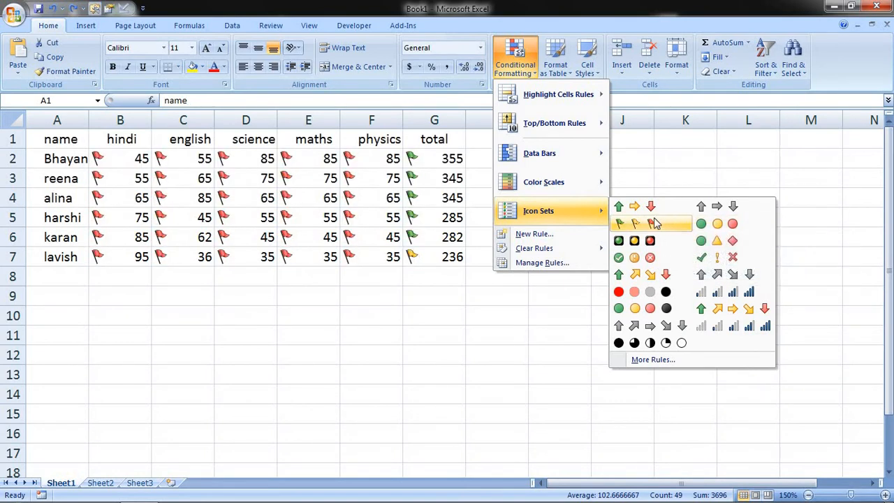
{"action": "left_click", "coordinate": [710, 298]}
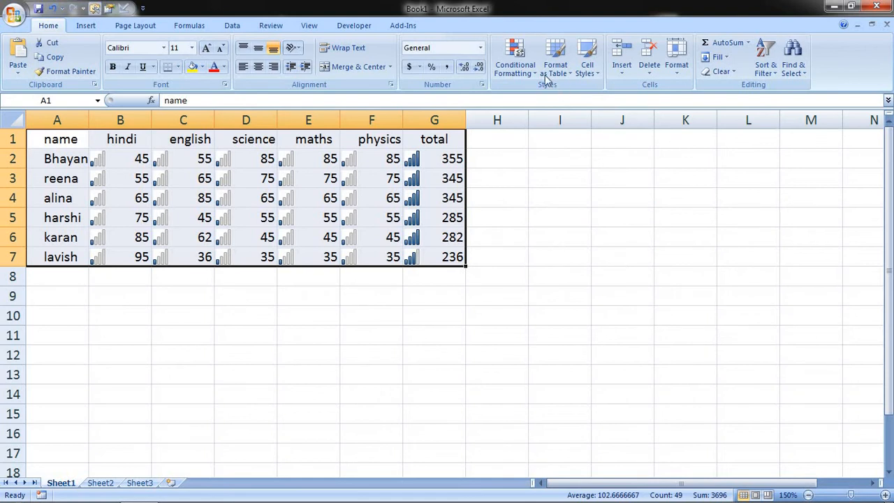
{"action": "left_click", "coordinate": [522, 67]}
{"action": "key", "text": "Escape"}
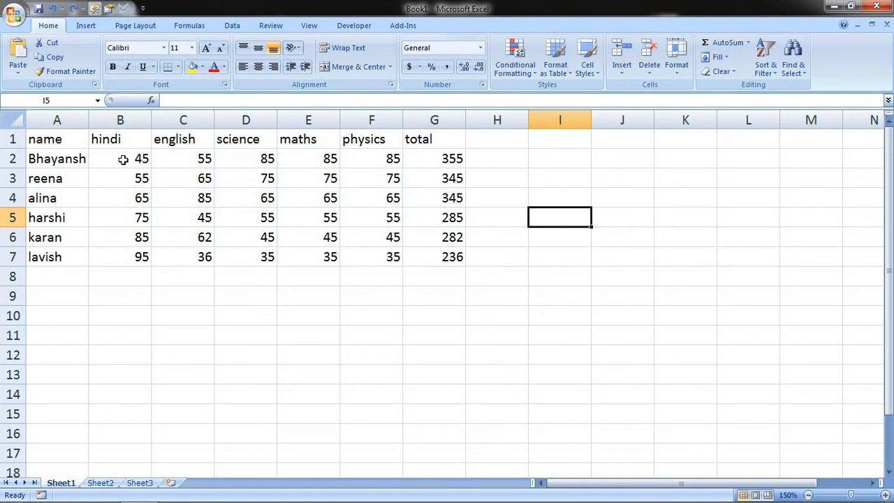
Highlight the top 2 items among the hindi marks B2:B7 with Light Red Fill with Dark Red Text
{"action": "left_click_drag", "start_coordinate": [123, 159], "coordinate": [124, 257]}
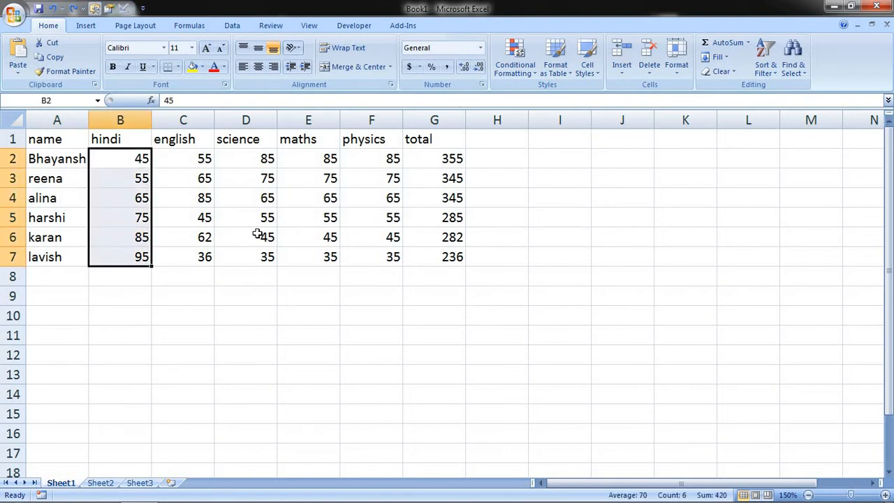
{"action": "left_click", "coordinate": [513, 60]}
{"action": "mouse_move", "coordinate": [551, 123]}
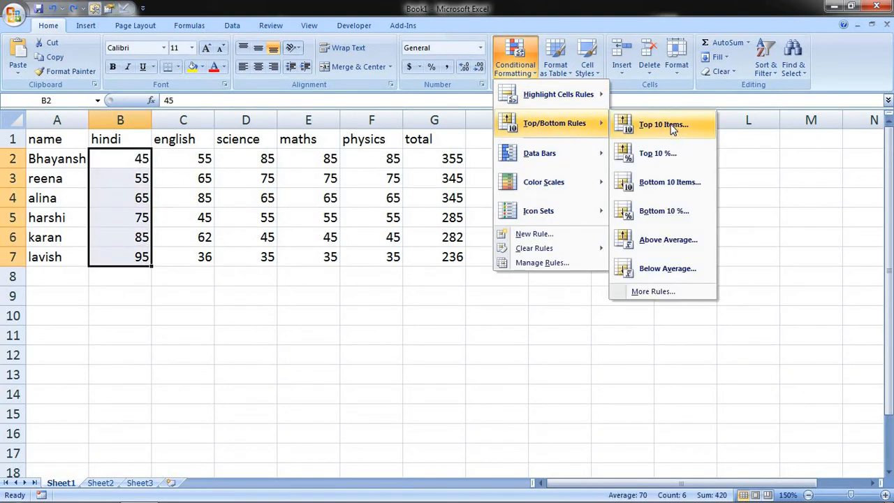
{"action": "left_click", "coordinate": [672, 125]}
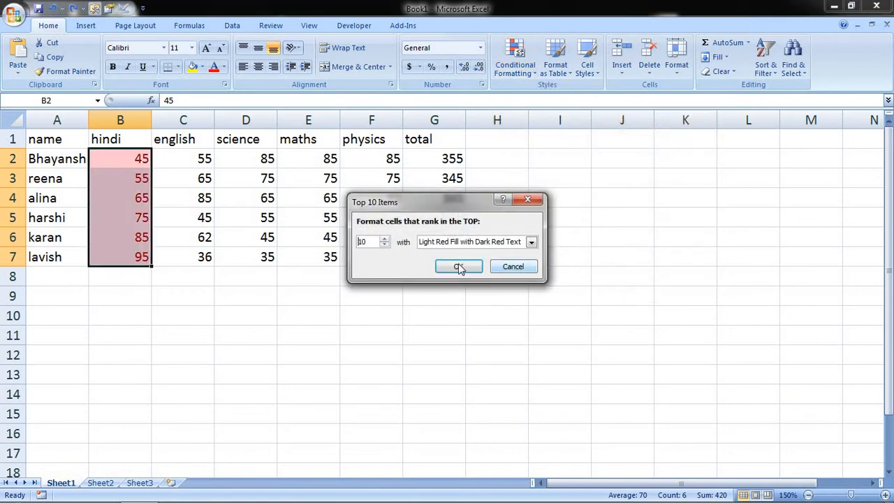
{"action": "left_click", "coordinate": [384, 245]}
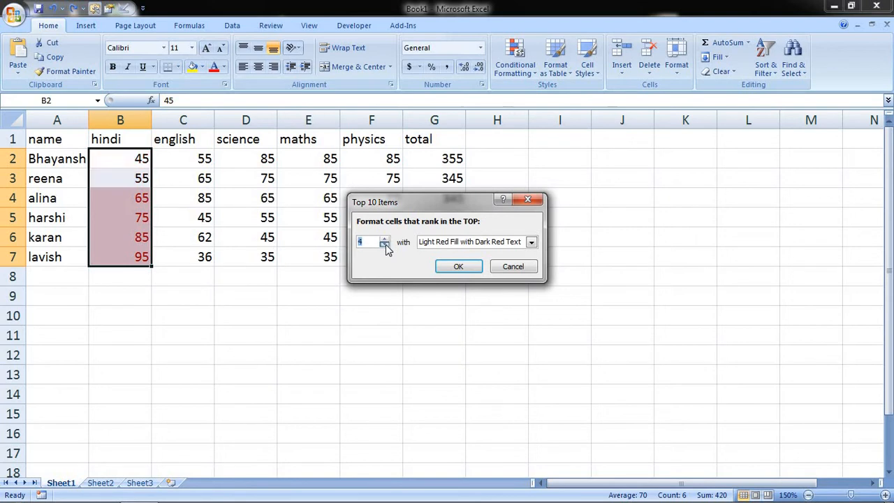
{"action": "left_click", "coordinate": [384, 245]}
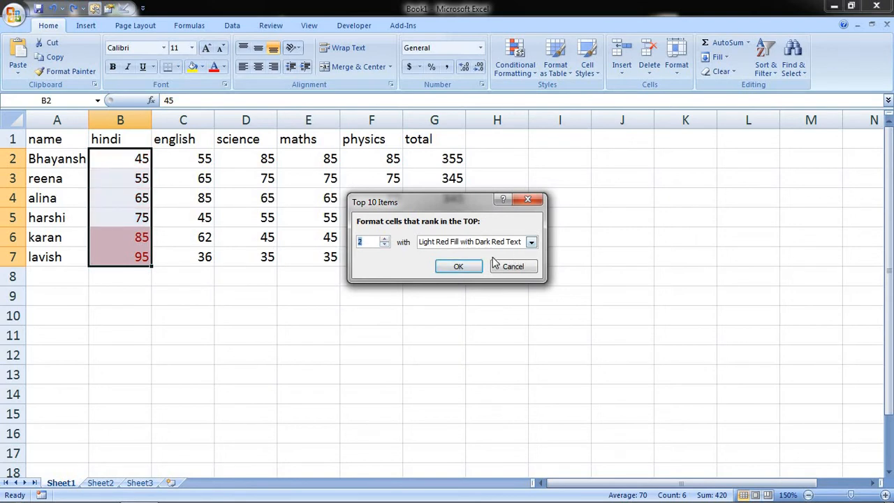
{"action": "left_click", "coordinate": [452, 269]}
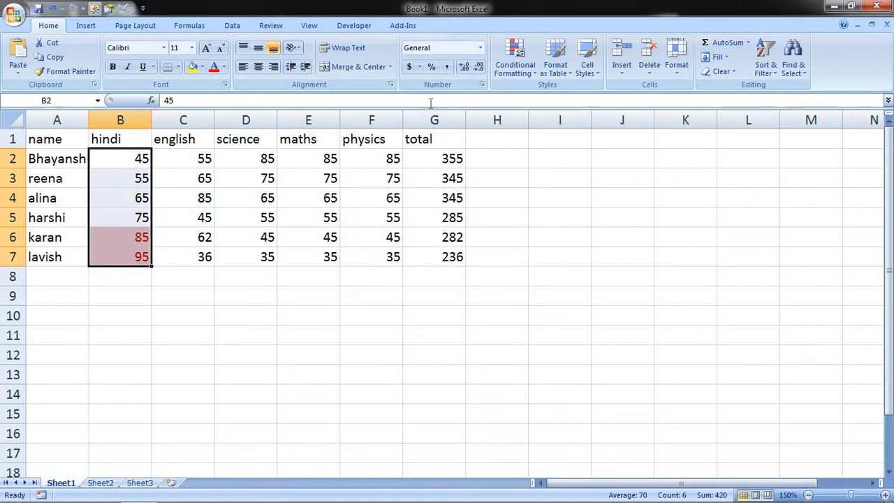
Add a Top 10% rule to the hindi marks B2:B7, set to 4% with Green Fill with Dark Green Text
{"action": "left_click", "coordinate": [524, 74]}
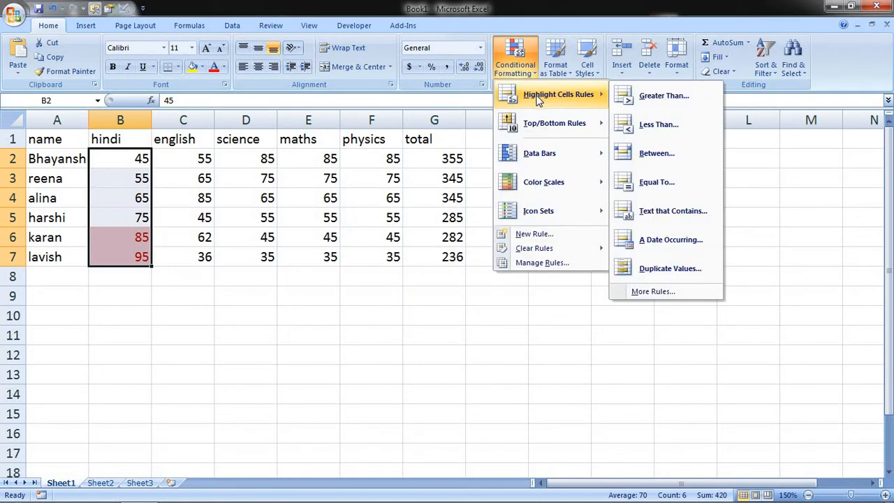
{"action": "mouse_move", "coordinate": [541, 123]}
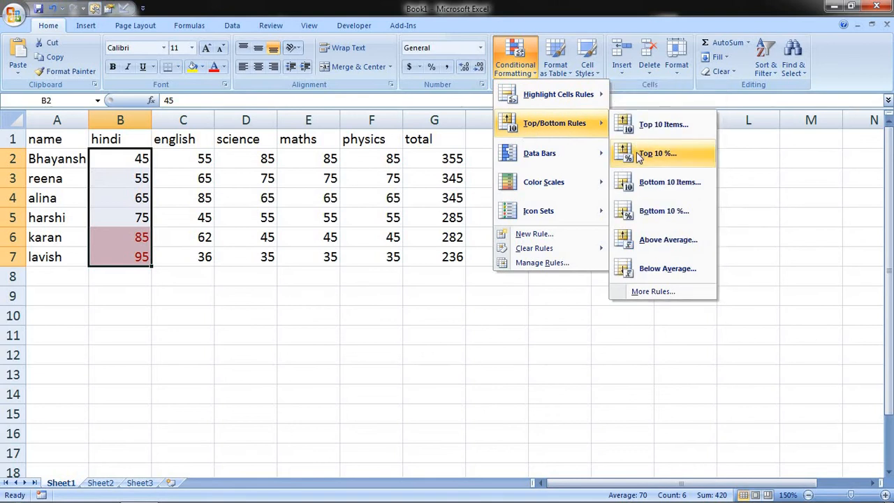
{"action": "left_click", "coordinate": [641, 155]}
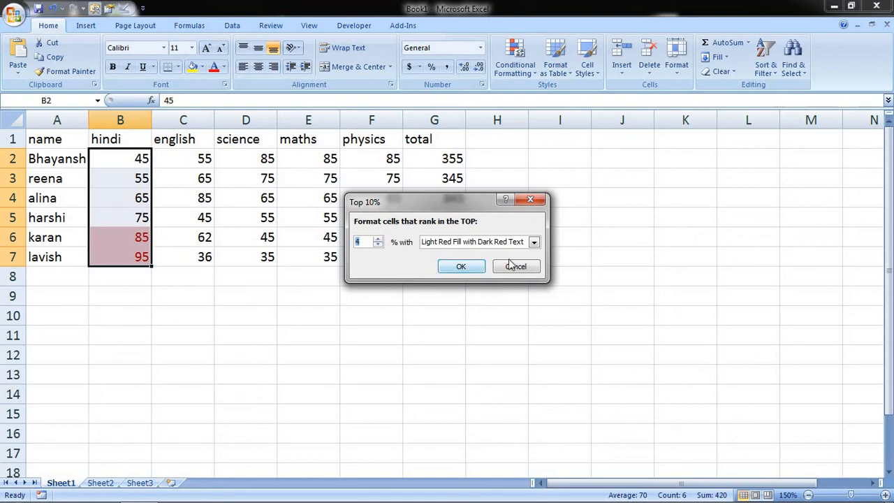
{"action": "left_click", "coordinate": [534, 242]}
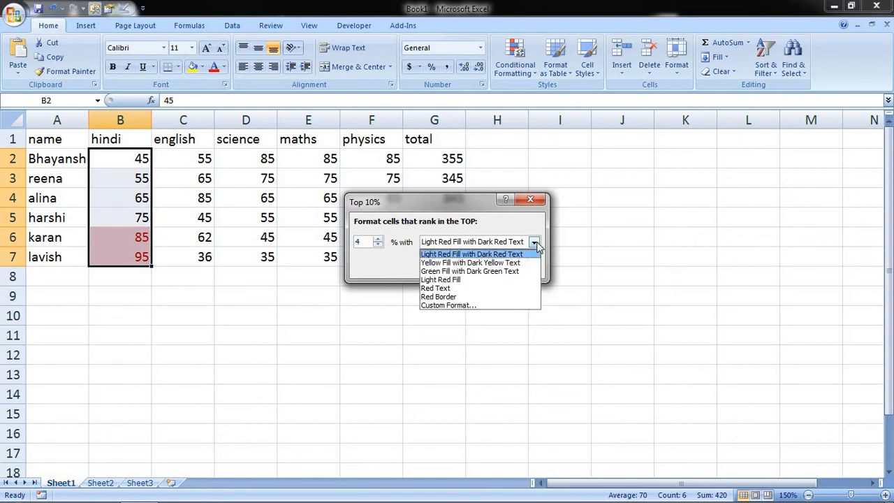
{"action": "left_click", "coordinate": [504, 272]}
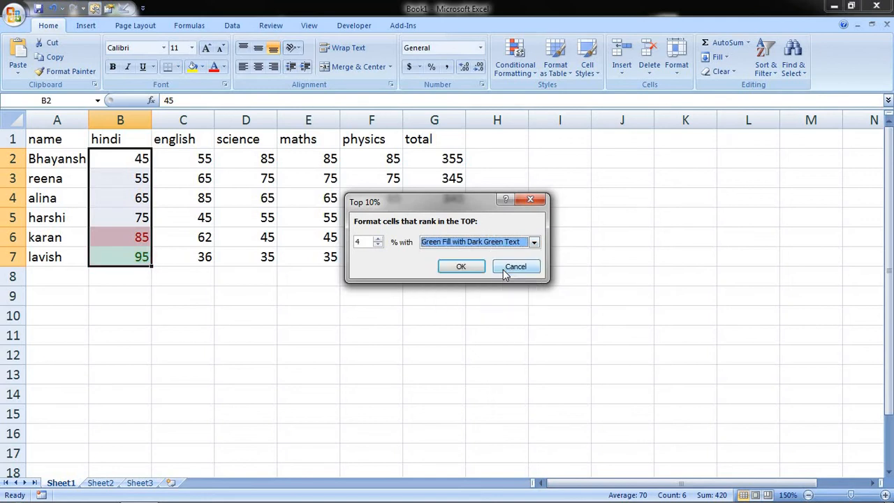
{"action": "left_click", "coordinate": [461, 267]}
Set up a Bottom 10 Items rule for the english marks C2:C7 with the rank reduced to 2
{"action": "left_click", "coordinate": [192, 165]}
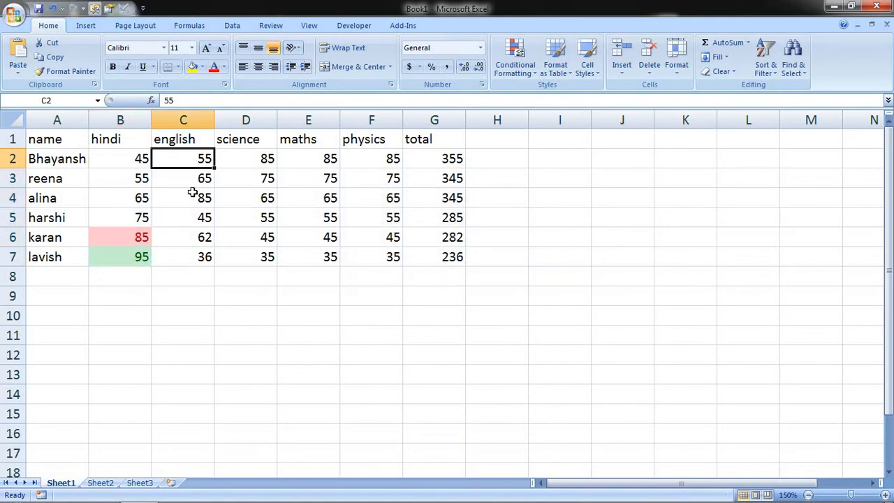
{"action": "left_click_drag", "start_coordinate": [192, 193], "coordinate": [192, 264]}
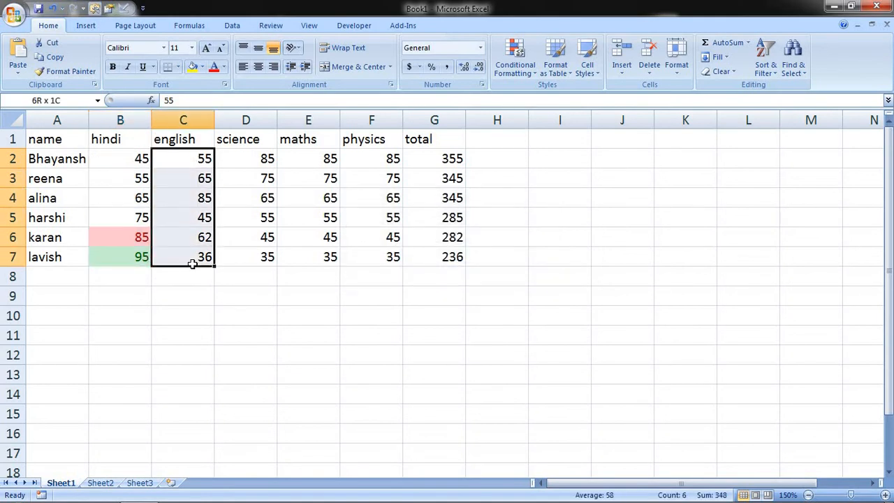
{"action": "left_click", "coordinate": [514, 62]}
{"action": "mouse_move", "coordinate": [541, 125]}
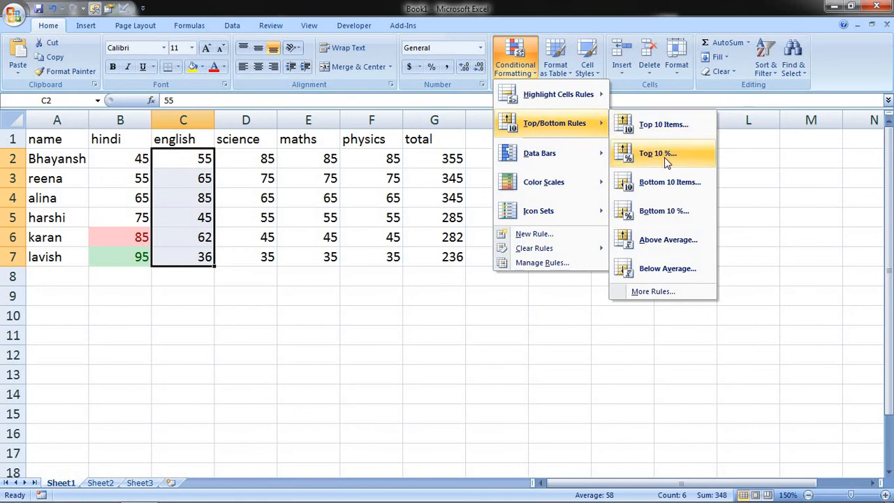
{"action": "left_click", "coordinate": [665, 182]}
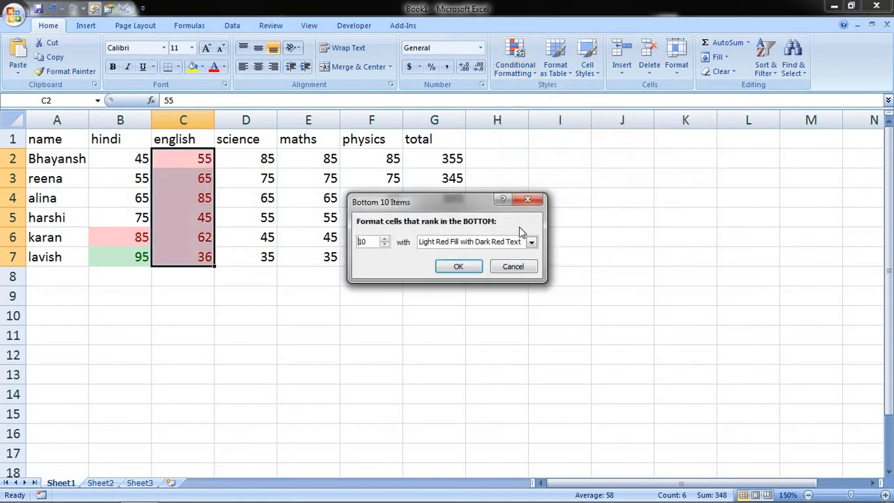
{"action": "left_click", "coordinate": [384, 245]}
{"action": "left_click", "coordinate": [384, 245]}
{"action": "left_click", "coordinate": [384, 246]}
{"action": "left_click", "coordinate": [384, 245]}
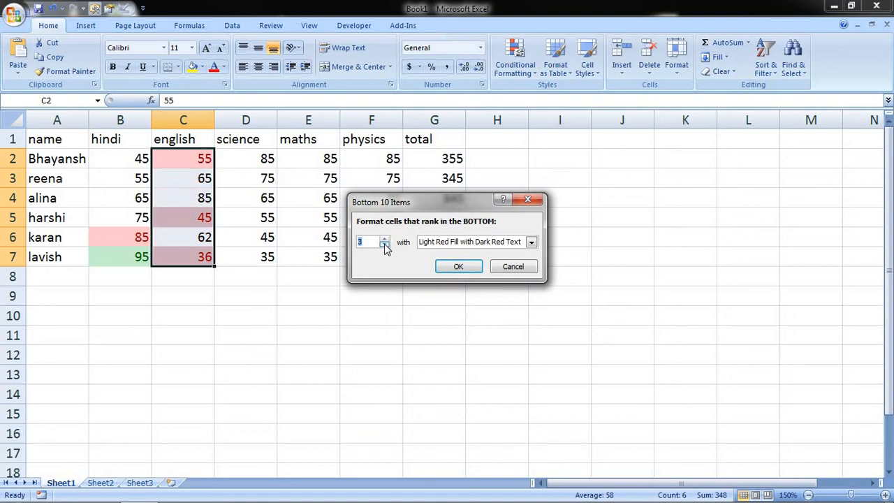
{"action": "left_click", "coordinate": [384, 245]}
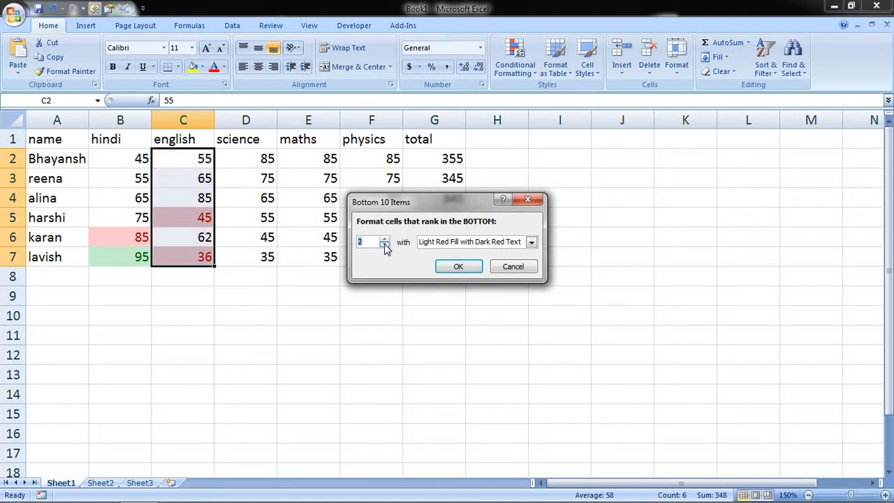
Preview Green Fill with Dark Green Text for the bottom 2 english marks, and apply the rule with Red Text instead
{"action": "left_click", "coordinate": [532, 244]}
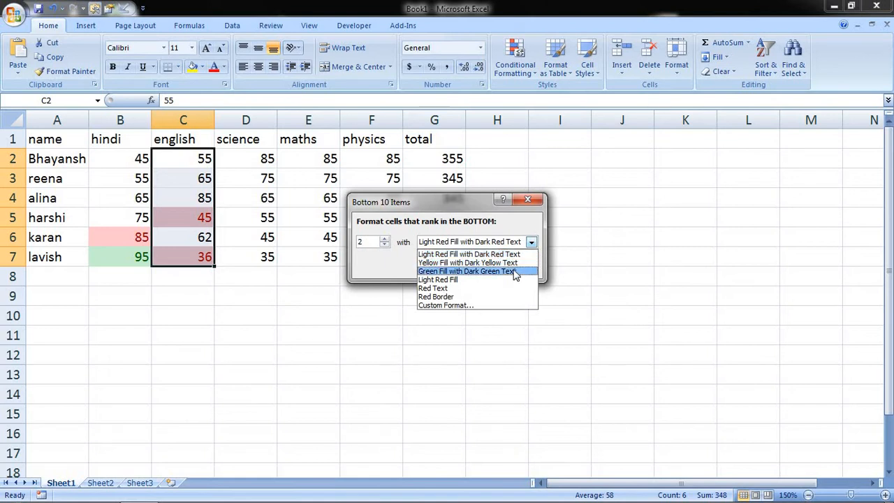
{"action": "left_click", "coordinate": [514, 271]}
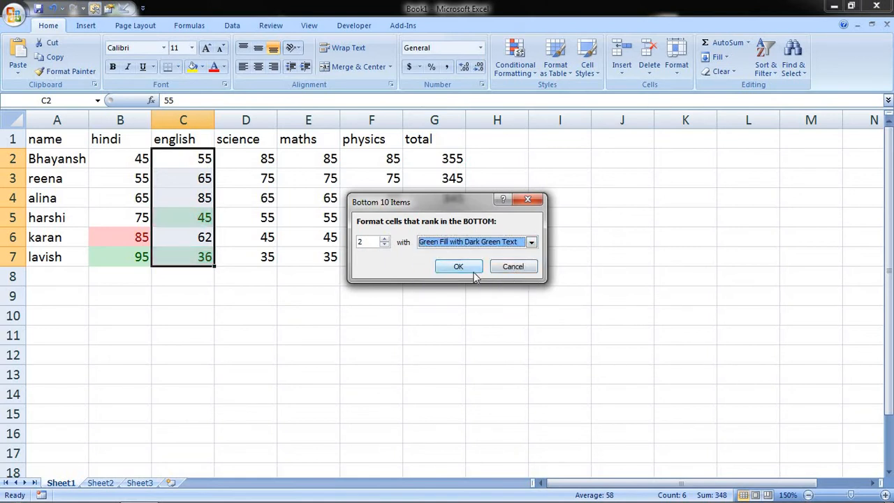
{"action": "left_click", "coordinate": [532, 242]}
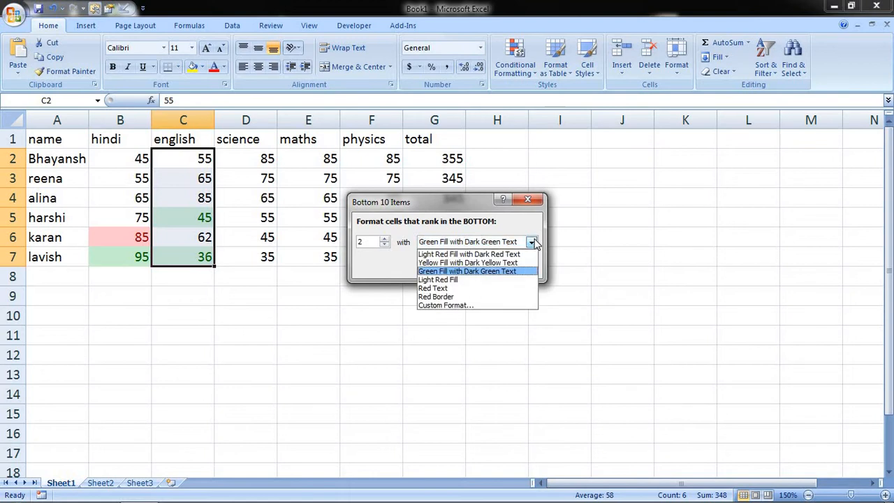
{"action": "left_click", "coordinate": [500, 288]}
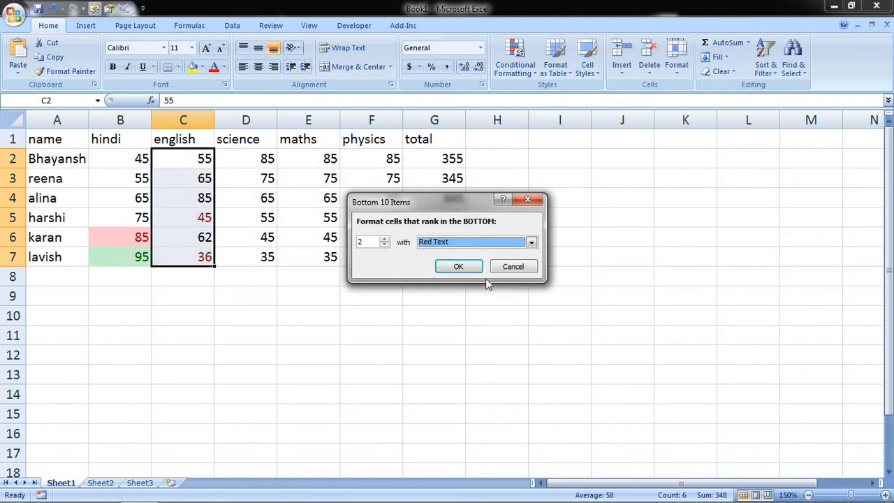
{"action": "left_click", "coordinate": [469, 267]}
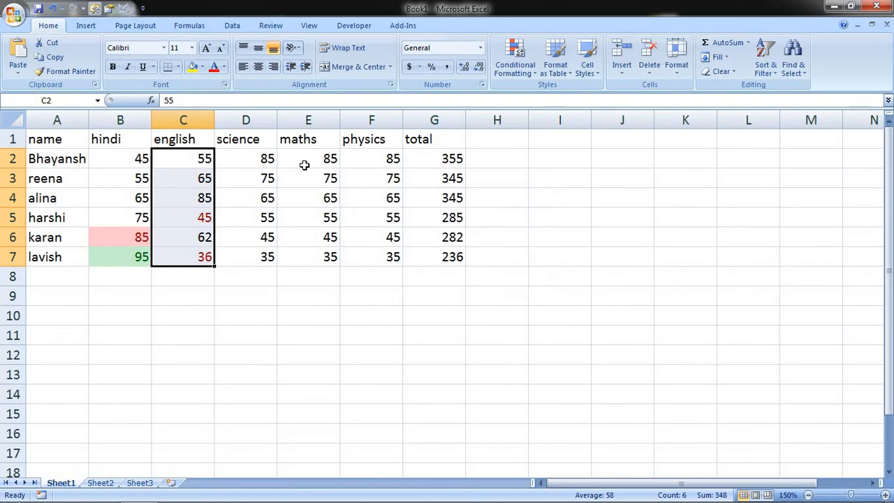
Format the bottom 10% of the maths marks E2:E7 with a Red Border
{"action": "left_click_drag", "start_coordinate": [305, 164], "coordinate": [307, 252]}
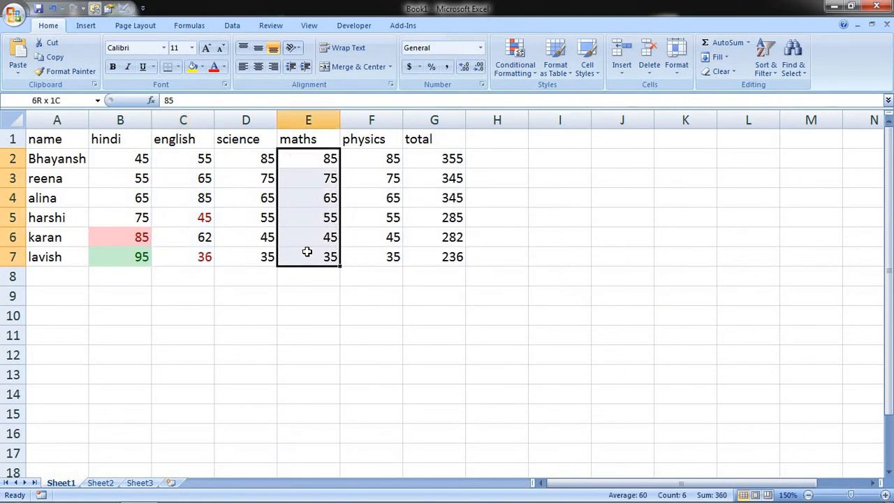
{"action": "left_click", "coordinate": [515, 57]}
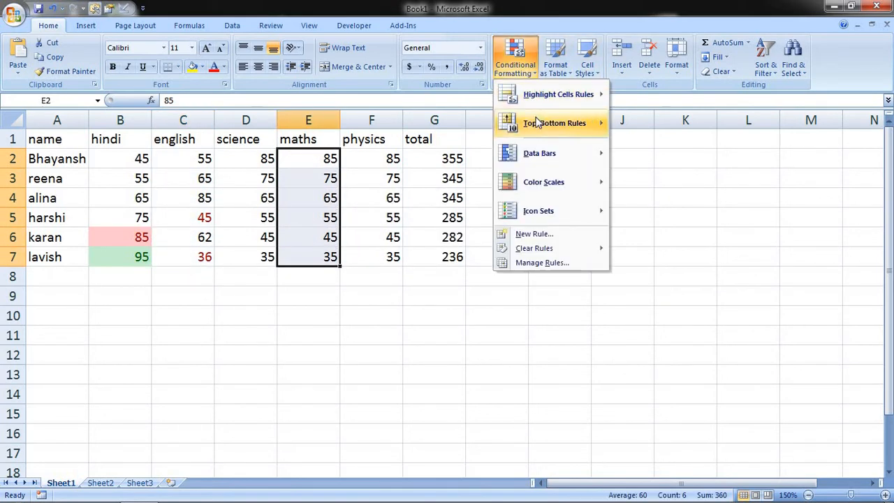
{"action": "mouse_move", "coordinate": [536, 123]}
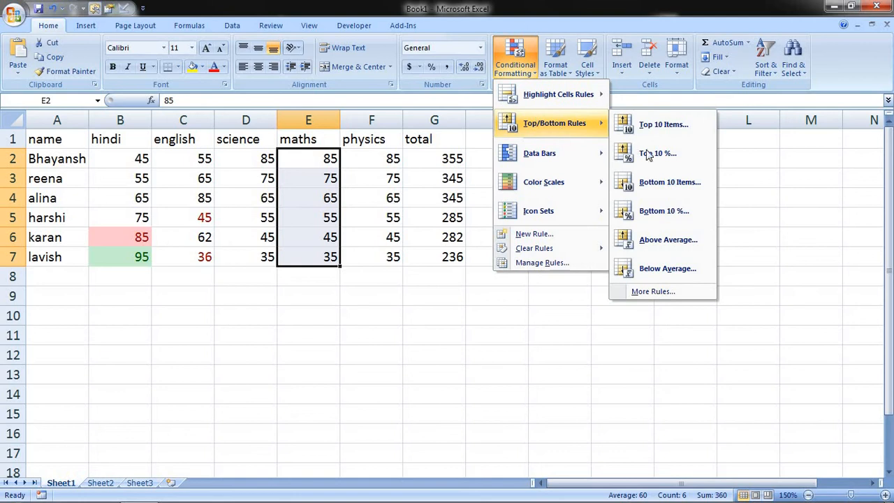
{"action": "left_click", "coordinate": [656, 206]}
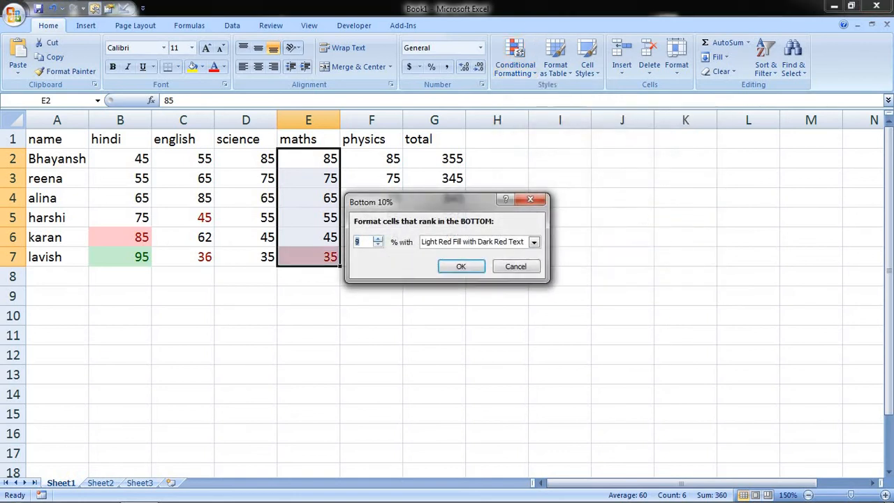
{"action": "left_click", "coordinate": [377, 239]}
{"action": "left_click", "coordinate": [533, 243]}
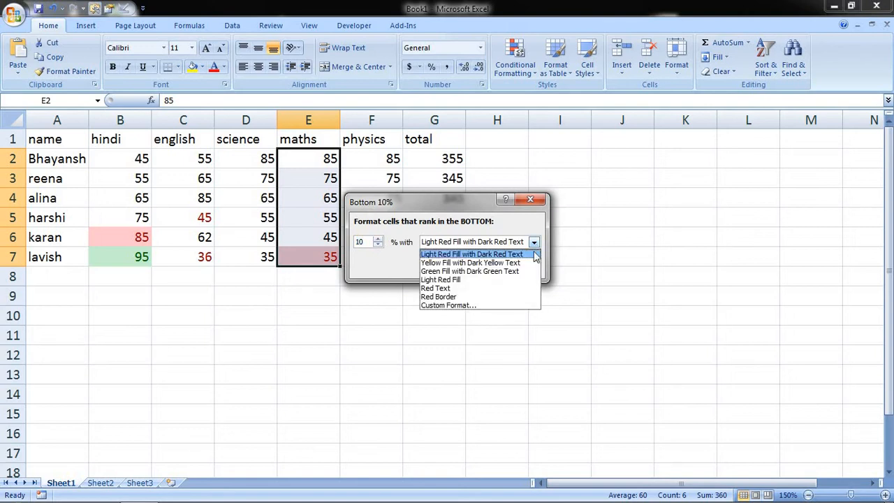
{"action": "left_click", "coordinate": [488, 297]}
{"action": "left_click", "coordinate": [459, 269]}
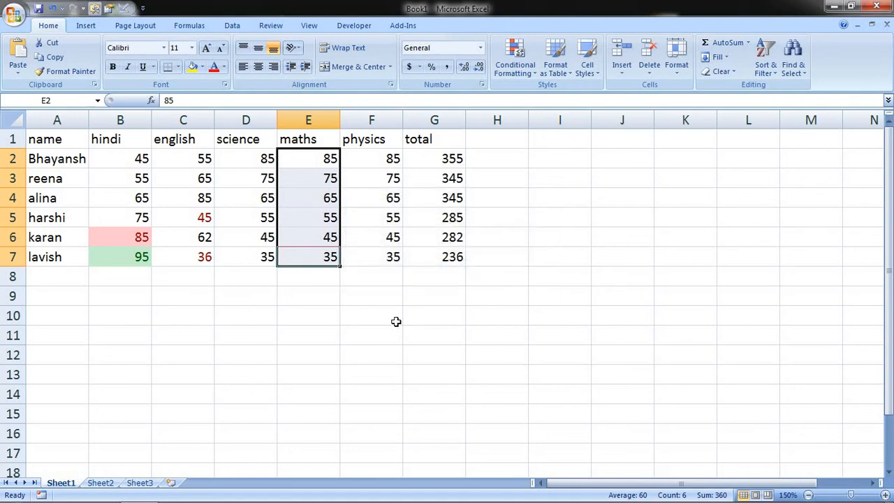
{"action": "left_click", "coordinate": [396, 321]}
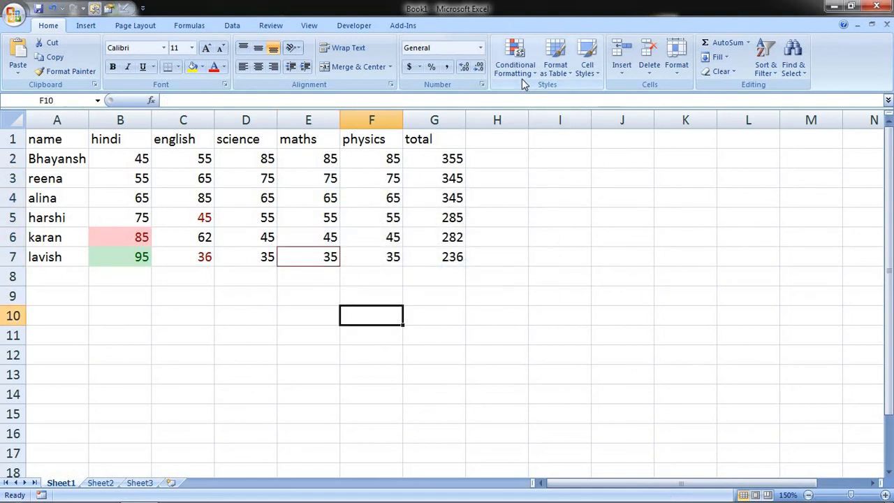
Format the above-average physics marks in F2:F7 with a Red Border
{"action": "left_click_drag", "start_coordinate": [376, 158], "coordinate": [386, 255]}
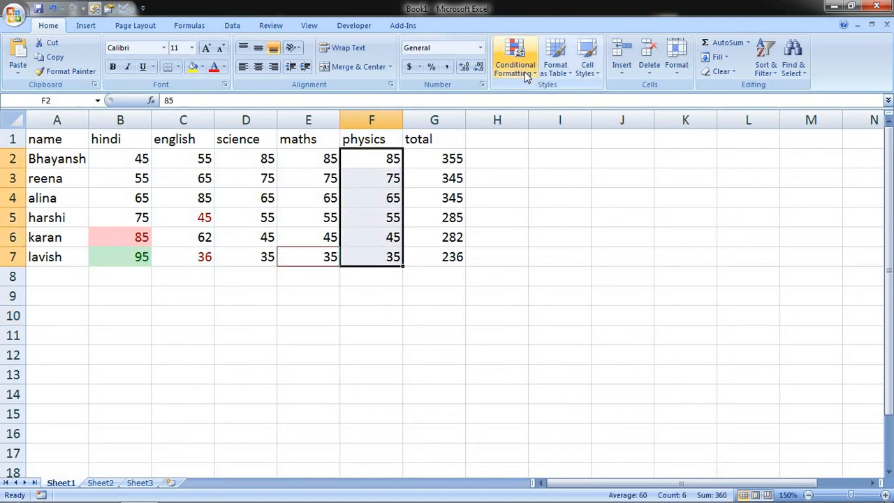
{"action": "left_click", "coordinate": [525, 76]}
{"action": "mouse_move", "coordinate": [539, 128]}
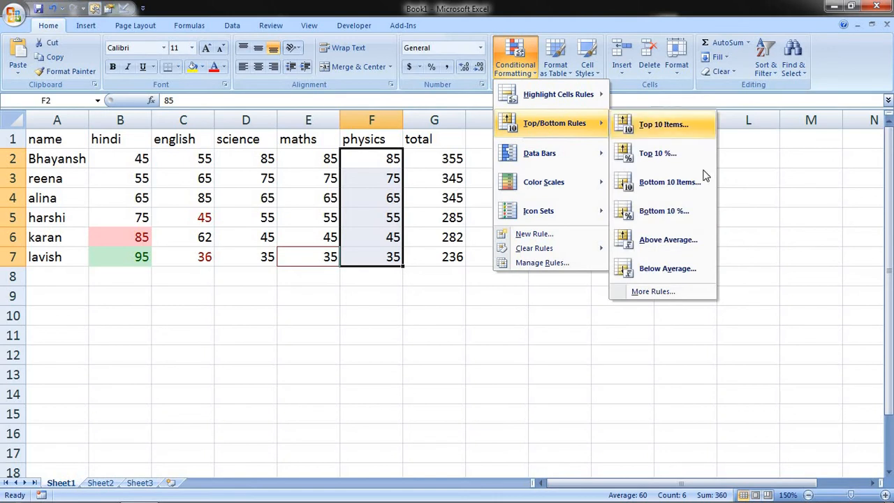
{"action": "left_click", "coordinate": [686, 248]}
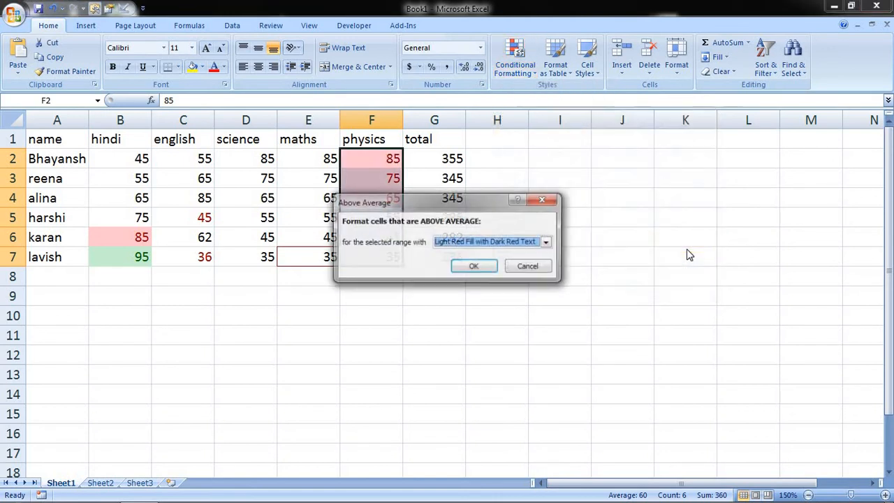
{"action": "left_click", "coordinate": [547, 243]}
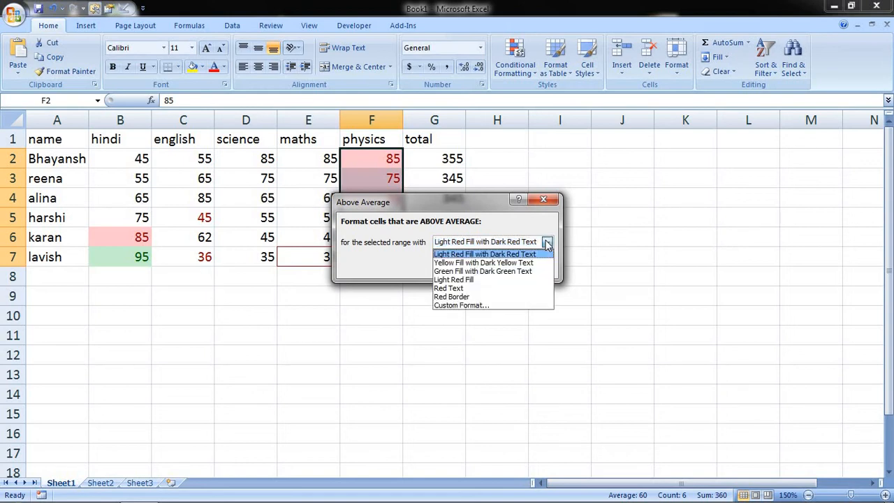
{"action": "left_click", "coordinate": [494, 297]}
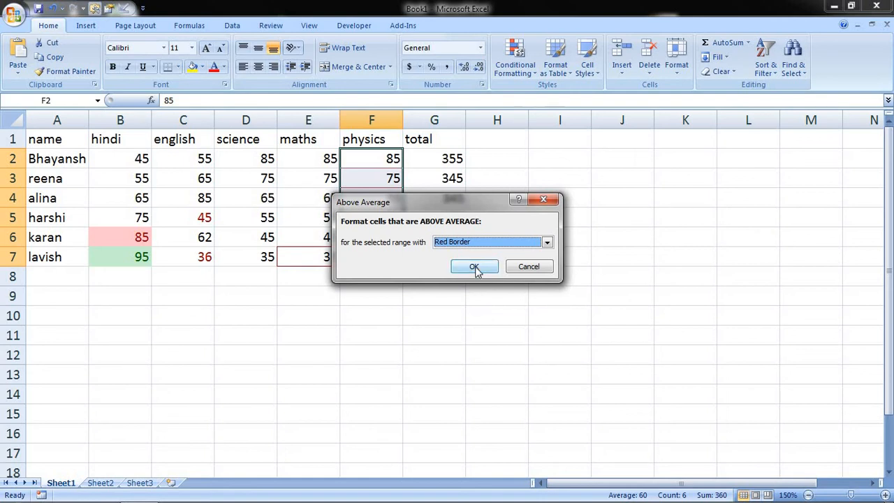
{"action": "left_click", "coordinate": [475, 267]}
{"action": "left_click", "coordinate": [387, 160]}
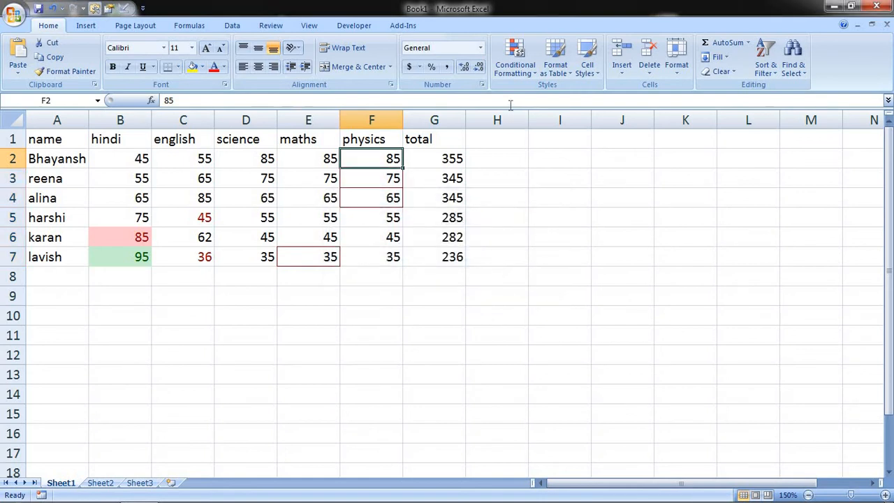
Format the below-average physics marks in F2:F7 with Red Text using a Below Average rule
{"action": "left_click", "coordinate": [516, 75]}
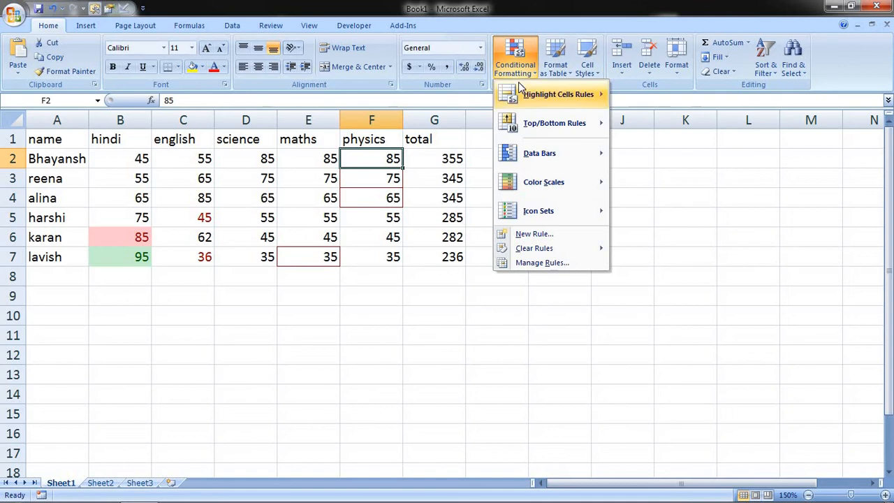
{"action": "mouse_move", "coordinate": [531, 124]}
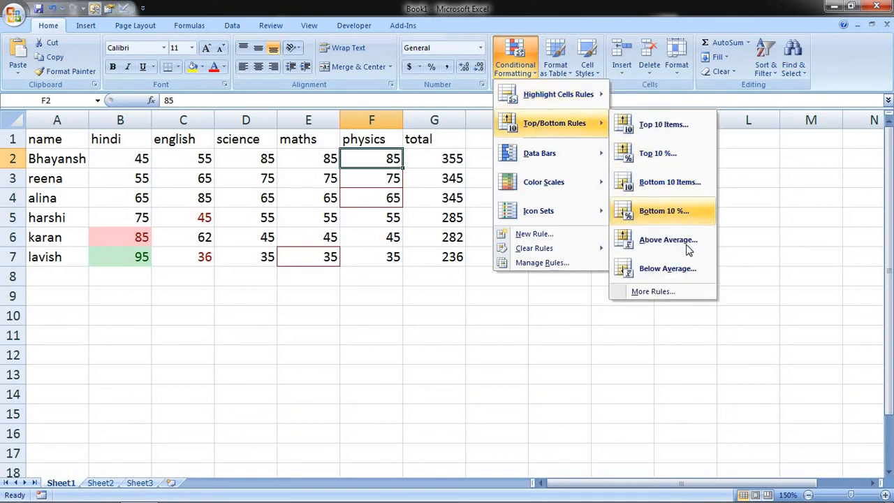
{"action": "left_click", "coordinate": [368, 159]}
{"action": "left_click_drag", "start_coordinate": [367, 159], "coordinate": [378, 257]}
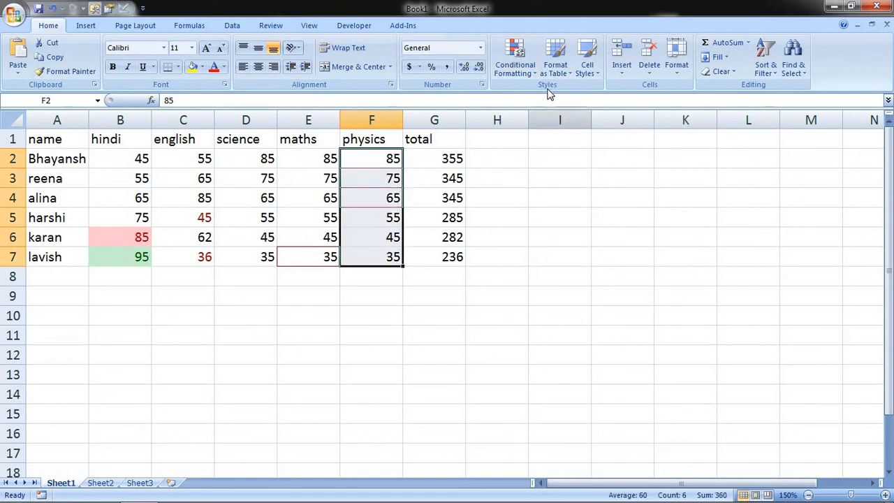
{"action": "left_click", "coordinate": [517, 68]}
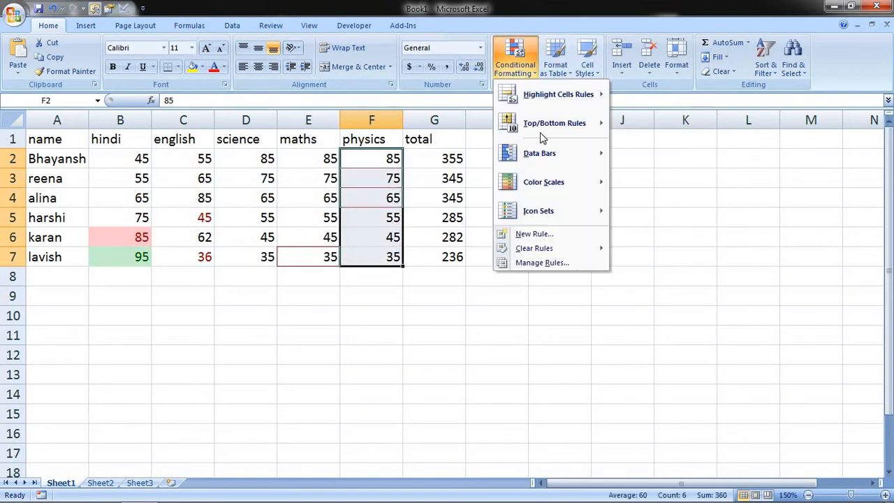
{"action": "mouse_move", "coordinate": [543, 123]}
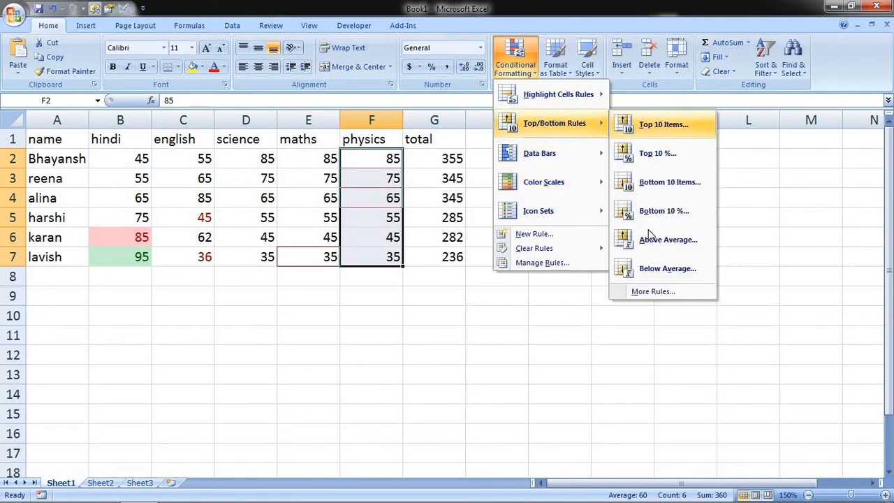
{"action": "left_click", "coordinate": [649, 269]}
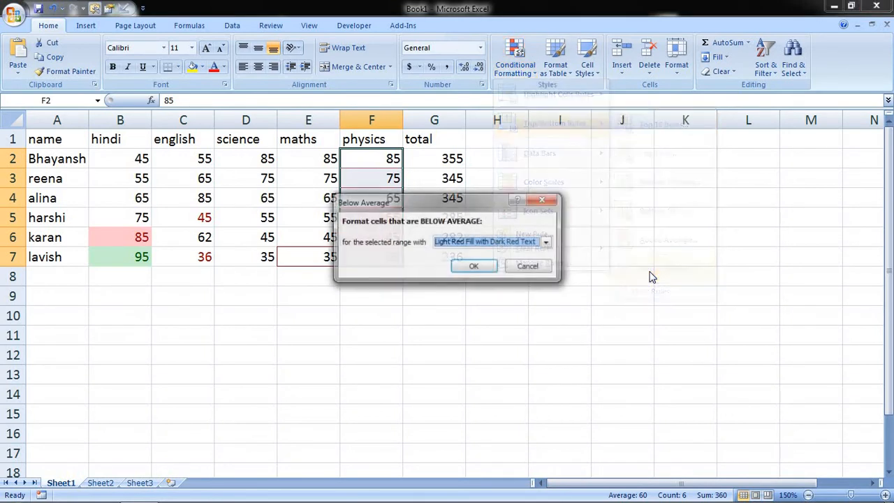
{"action": "left_click", "coordinate": [547, 241]}
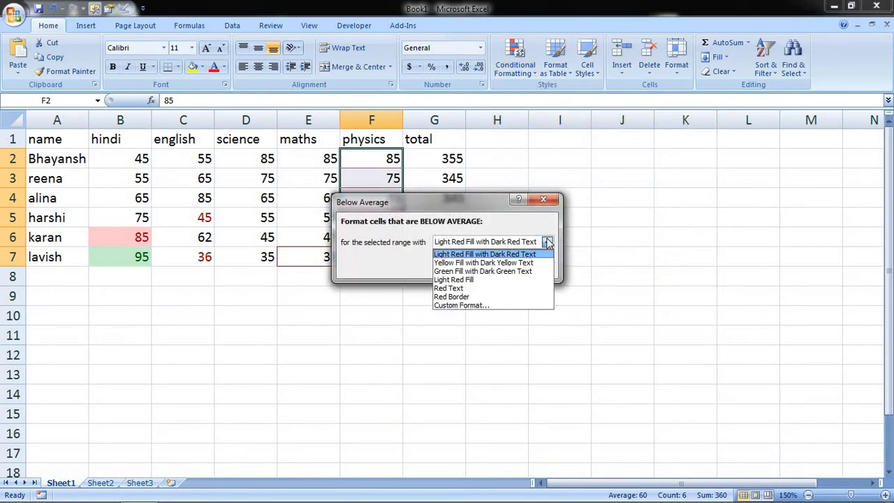
{"action": "left_click", "coordinate": [496, 288]}
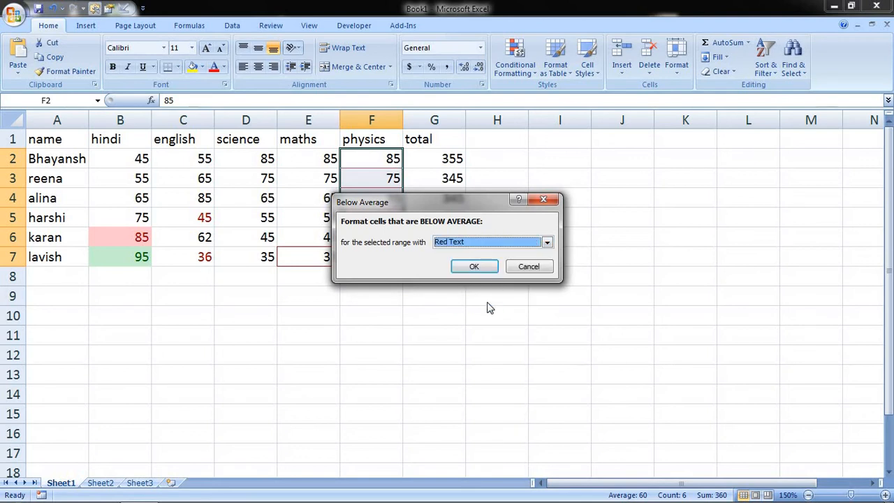
{"action": "left_click", "coordinate": [469, 266]}
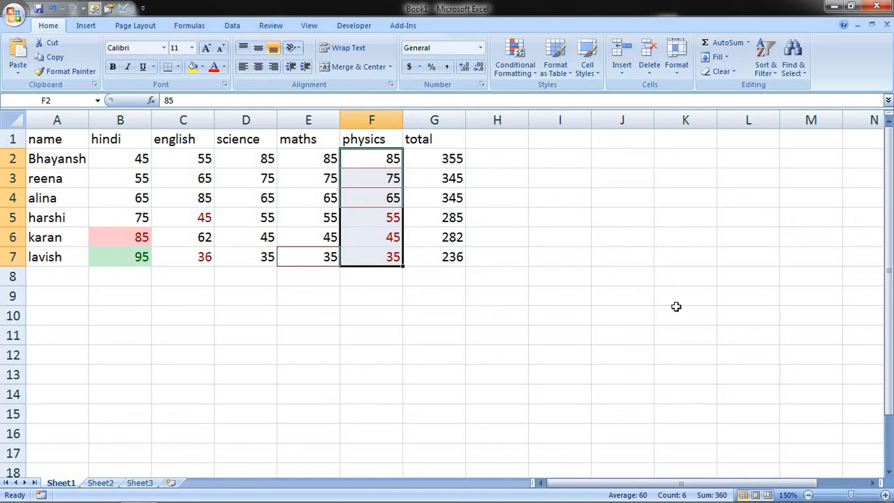
Format A1:G7 as a table with headers in the dark orange-and-blue style, and switch it to the dark purple style
{"action": "left_click", "coordinate": [555, 68]}
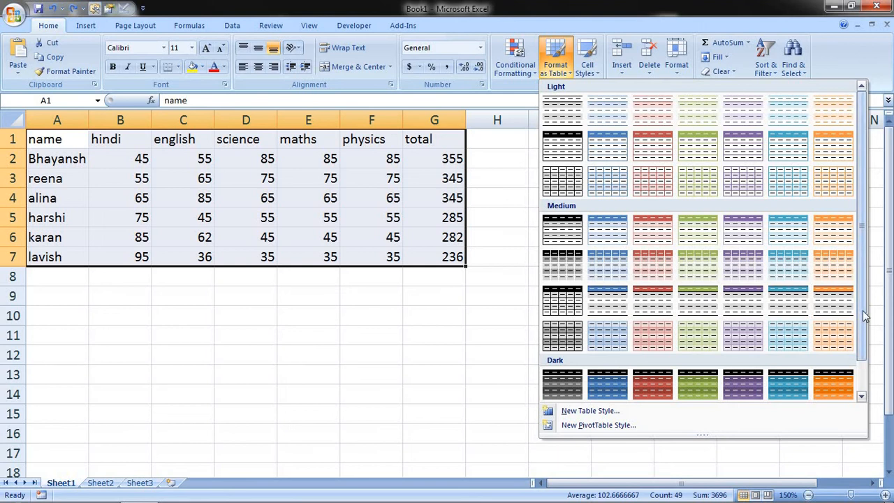
{"action": "left_click_drag", "start_coordinate": [861, 310], "coordinate": [873, 369]}
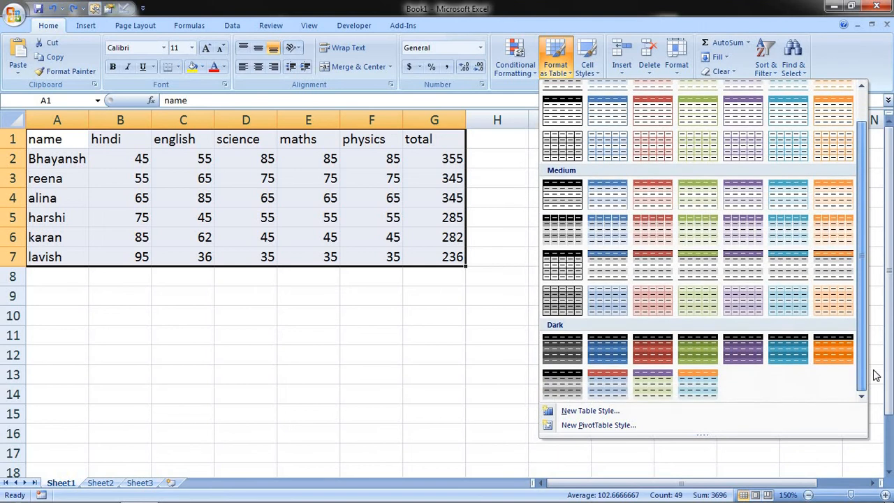
{"action": "left_click", "coordinate": [698, 380]}
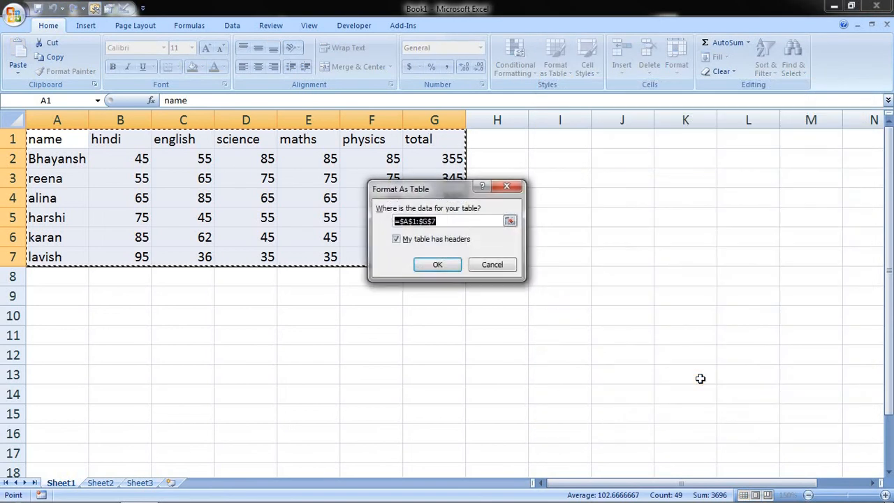
{"action": "left_click", "coordinate": [436, 267]}
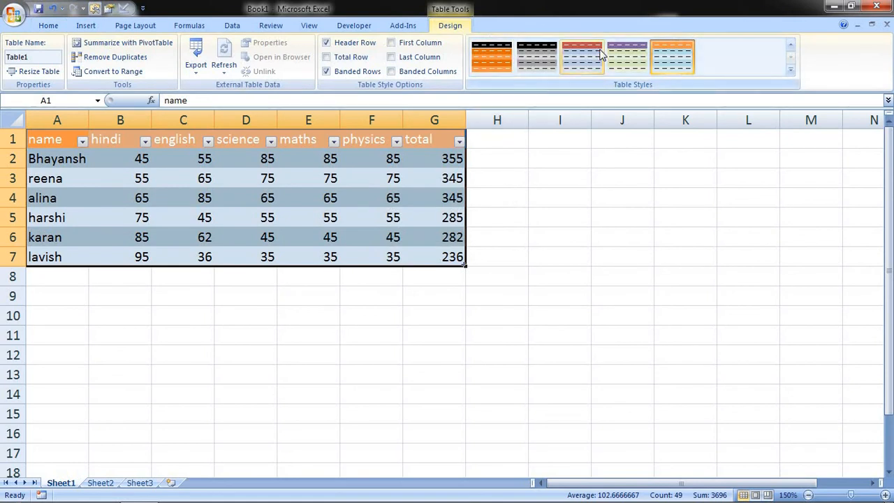
{"action": "left_click", "coordinate": [790, 72]}
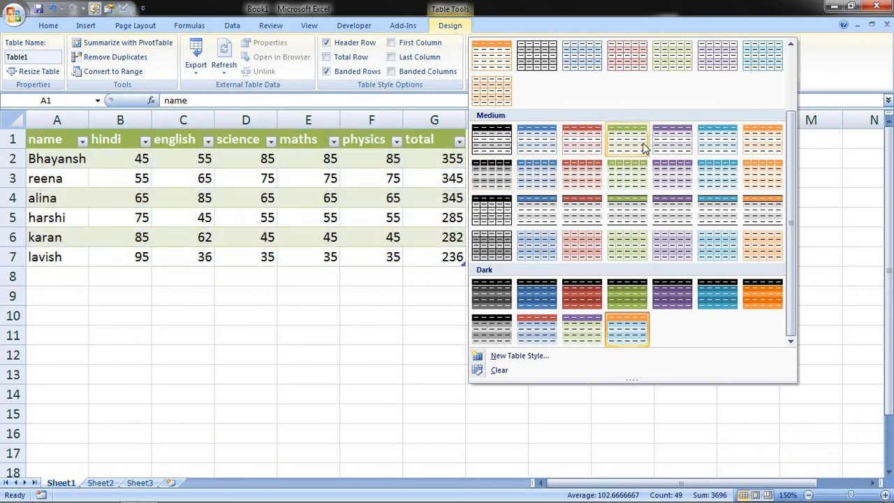
{"action": "left_click", "coordinate": [672, 309]}
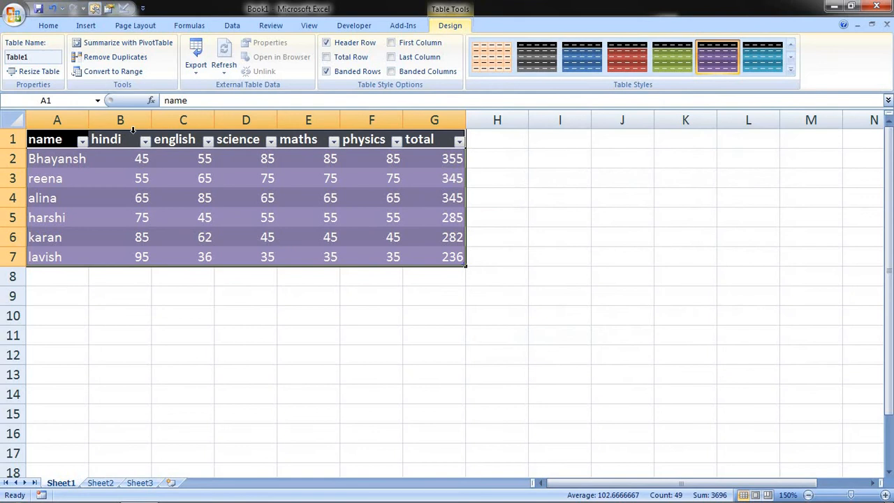
Turn the table's header row off and back on, and try the First Column emphasis before removing it
{"action": "left_click", "coordinate": [326, 43]}
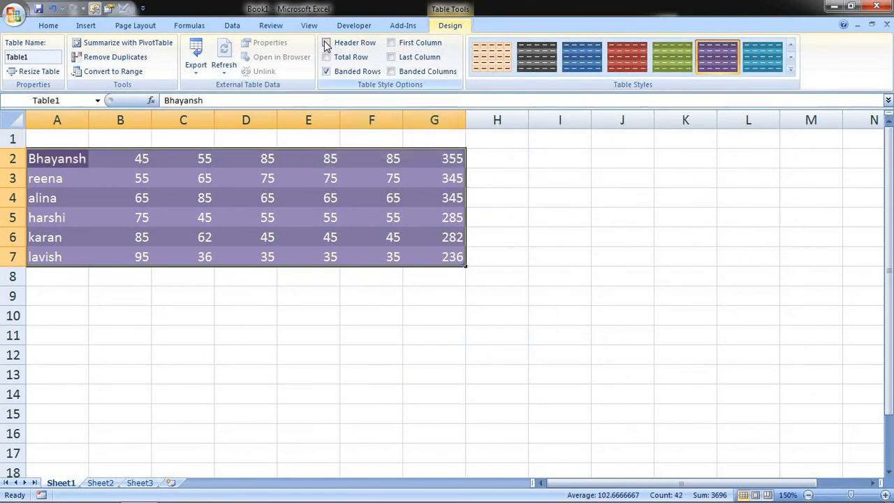
{"action": "left_click", "coordinate": [326, 42]}
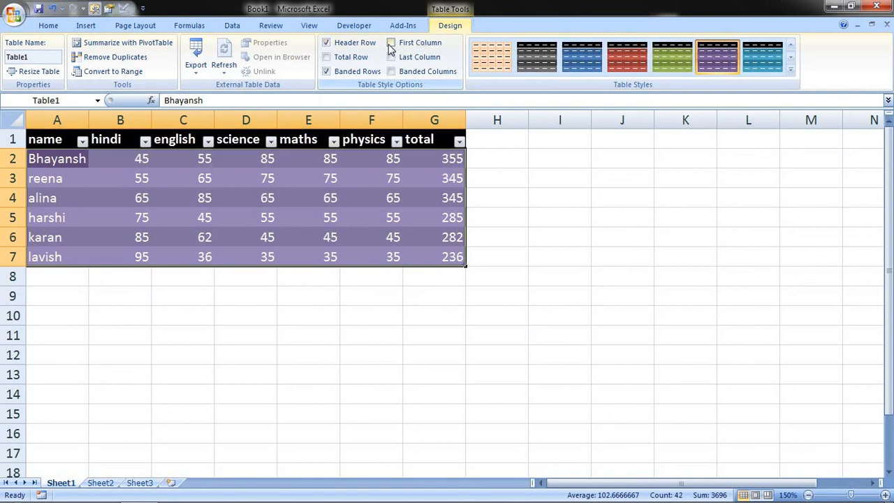
{"action": "left_click", "coordinate": [390, 44]}
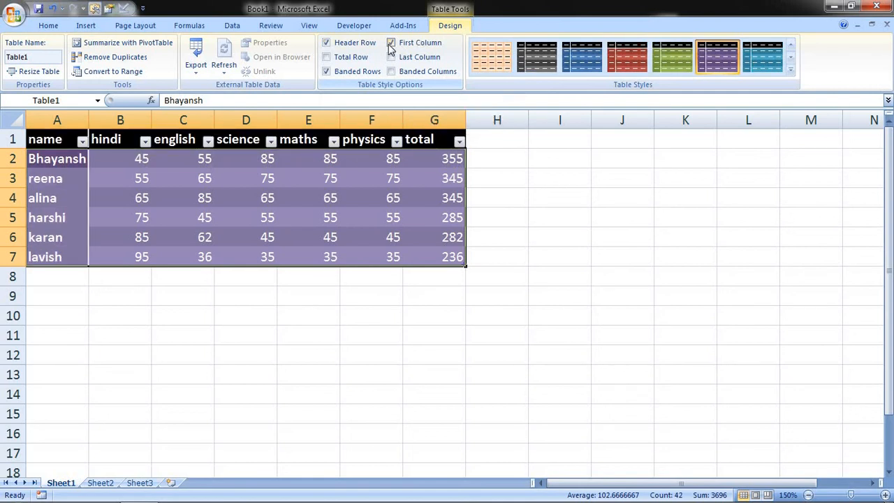
{"action": "left_click", "coordinate": [391, 44]}
Try the table's Last Column emphasis and Total Row options, switching each off again
{"action": "left_click", "coordinate": [392, 59]}
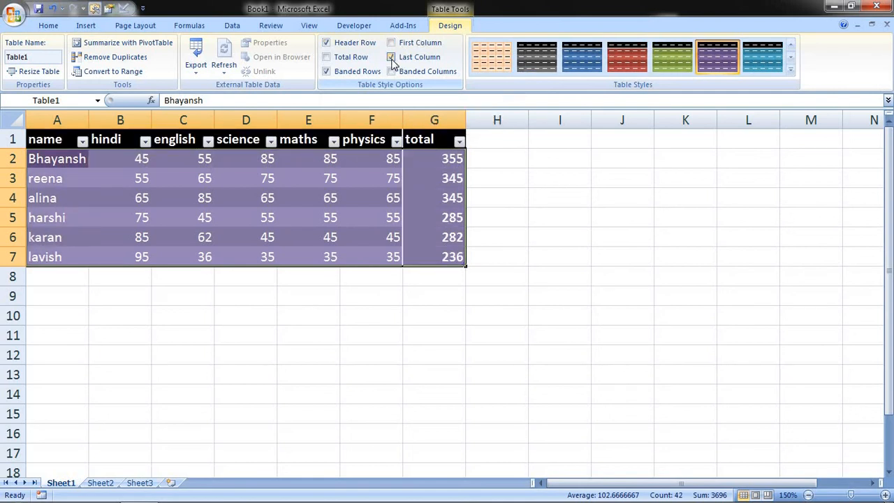
{"action": "left_click", "coordinate": [391, 59]}
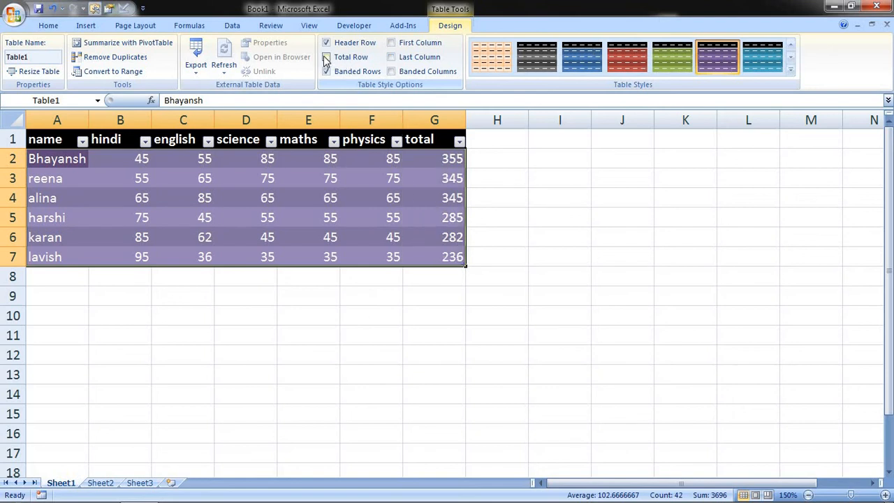
{"action": "left_click", "coordinate": [326, 58]}
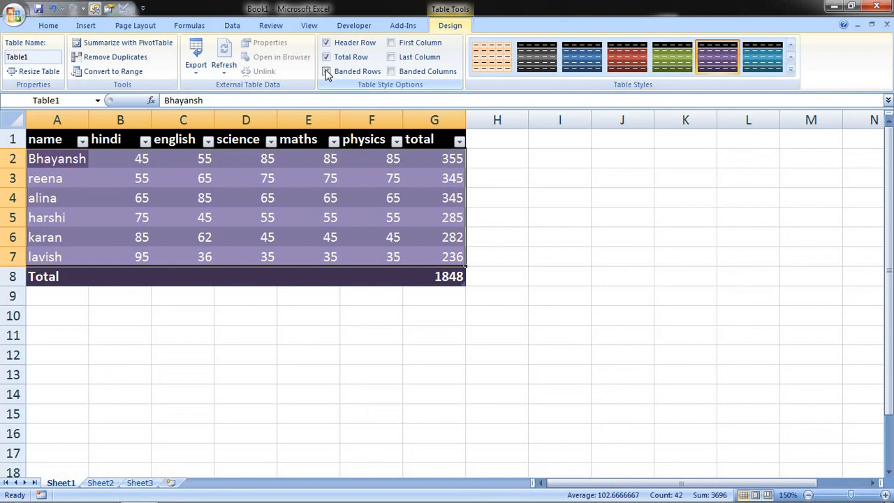
{"action": "left_click", "coordinate": [326, 57]}
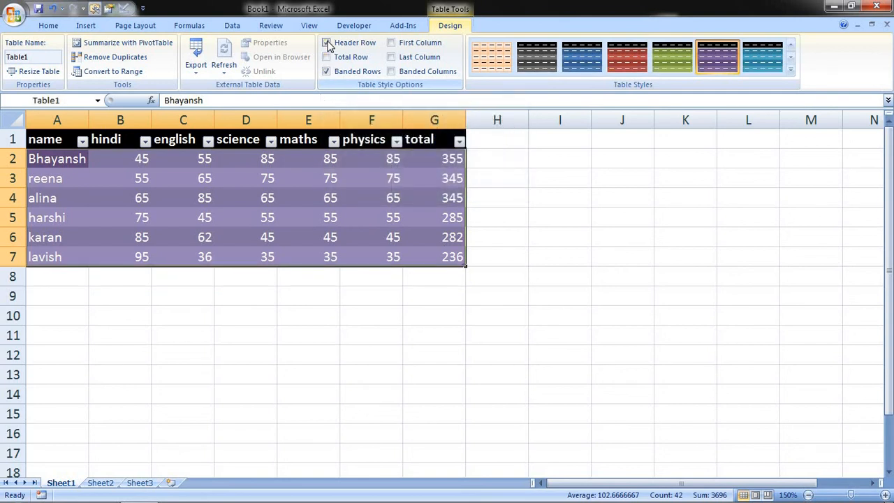
Hide and restore the table's header row once more, and toggle the Banded Rows option
{"action": "left_click", "coordinate": [326, 43]}
{"action": "left_click", "coordinate": [326, 43]}
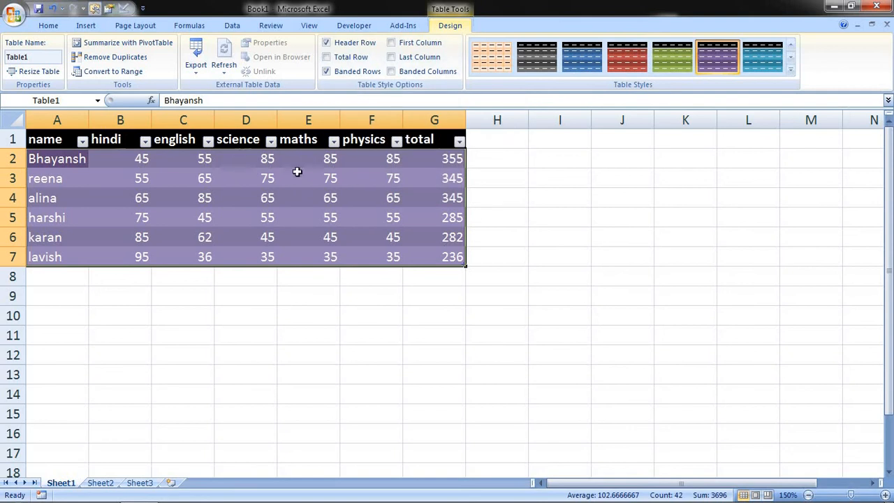
{"action": "left_click", "coordinate": [326, 72]}
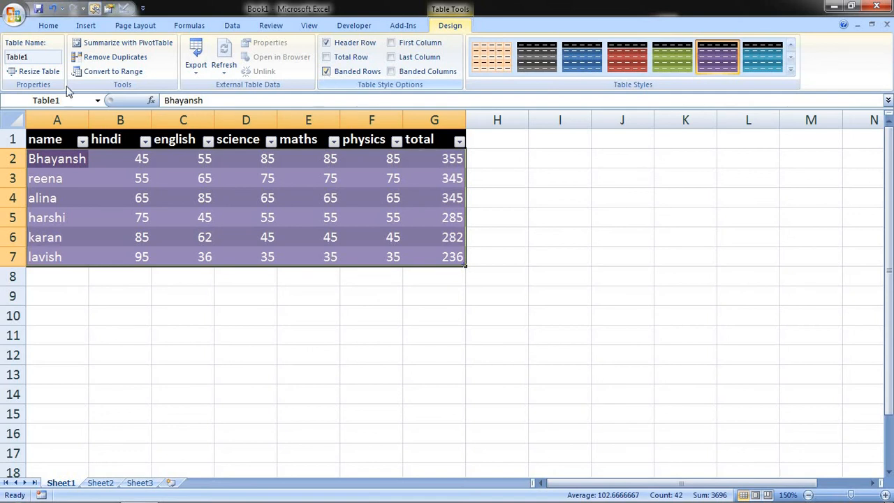
Examine the Resize Table range setting and the table's export options without changing anything
{"action": "left_click", "coordinate": [35, 71]}
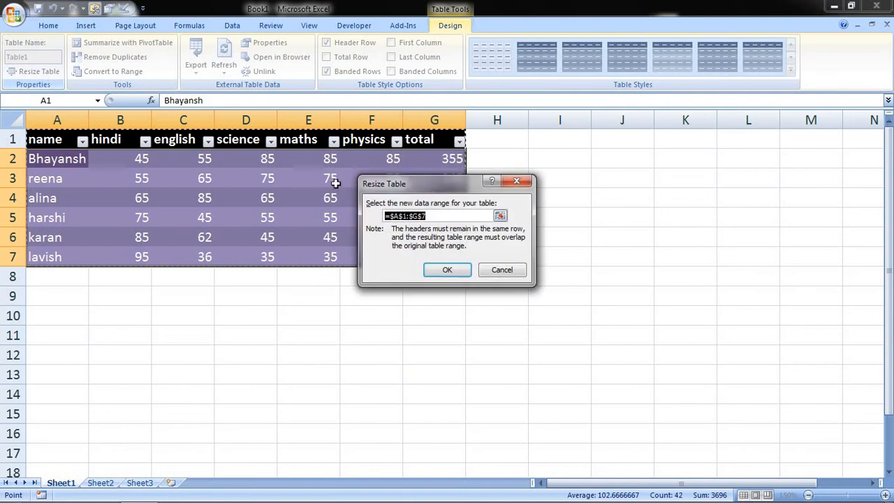
{"action": "left_click", "coordinate": [503, 273]}
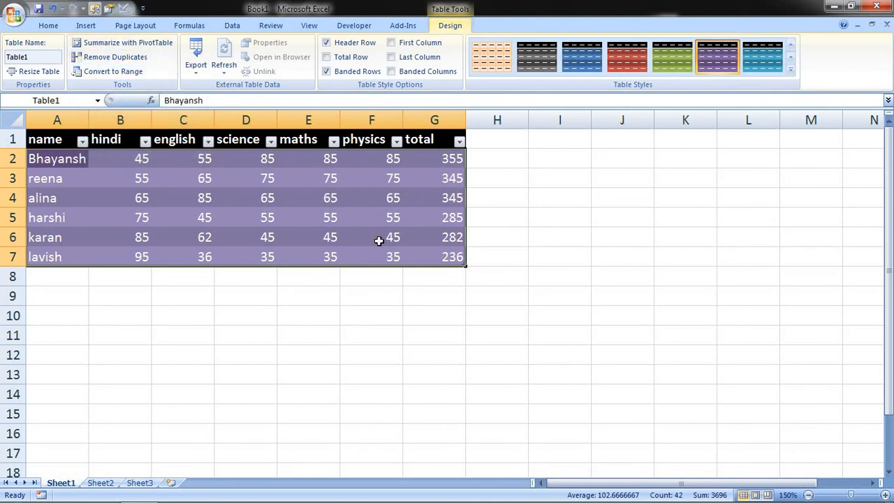
{"action": "left_click", "coordinate": [198, 73]}
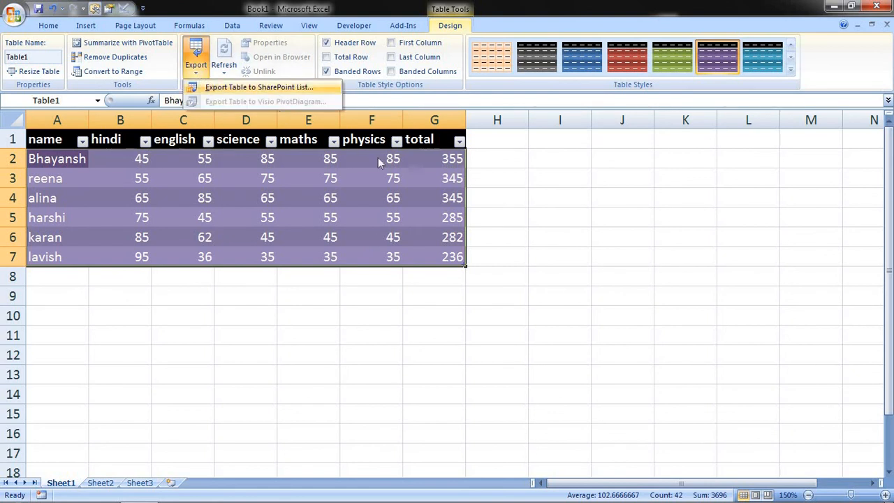
{"action": "left_click", "coordinate": [609, 194]}
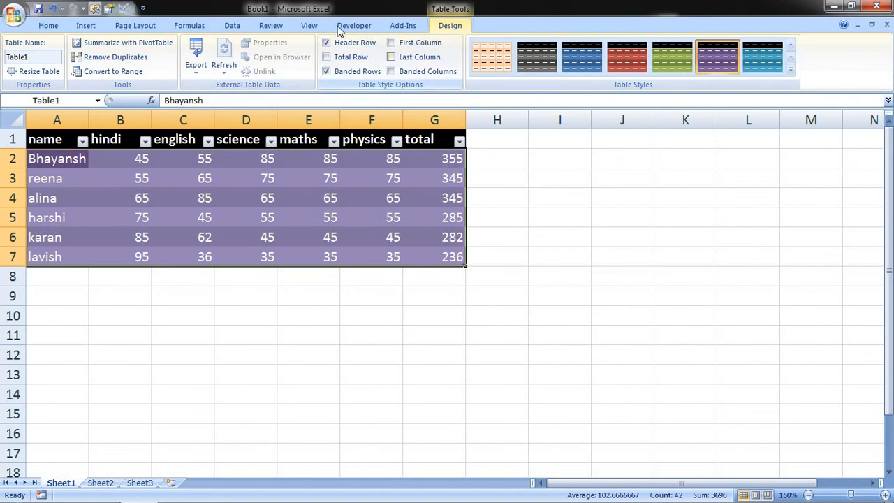
Undo the table formatting of A1:G7 to return the marks to a plain range
{"action": "left_click", "coordinate": [43, 26]}
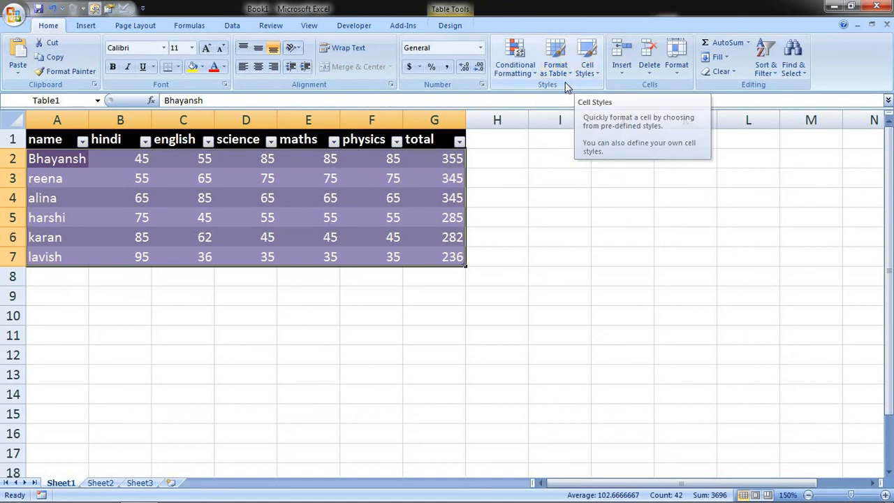
{"action": "left_click", "coordinate": [591, 77]}
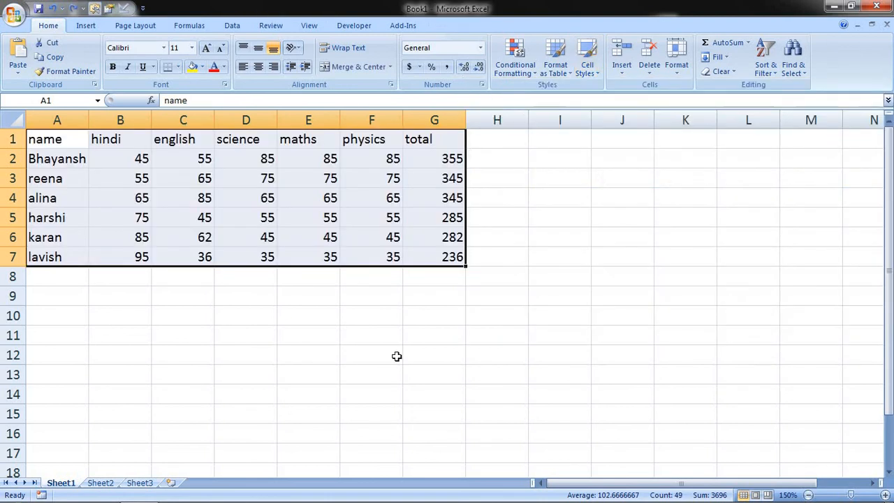
{"action": "left_click", "coordinate": [621, 158]}
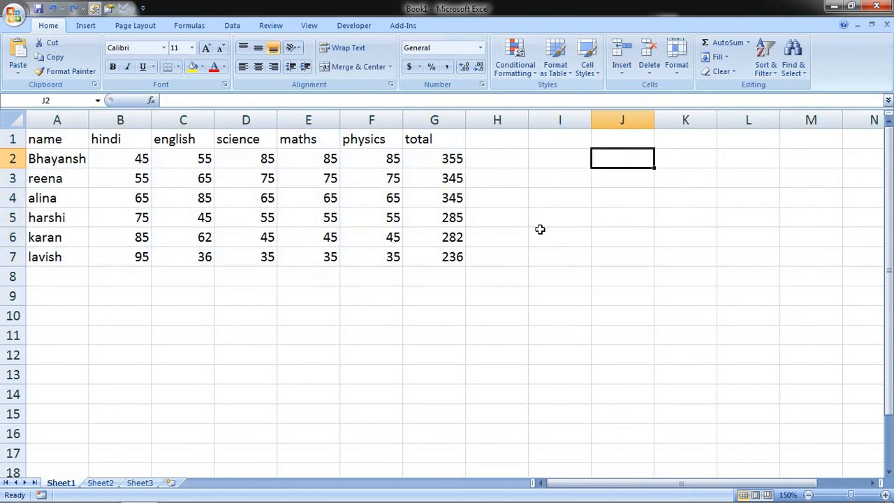
Apply the Accent4 cell style to the maths marks E2:E7
{"action": "left_click_drag", "start_coordinate": [314, 163], "coordinate": [328, 254]}
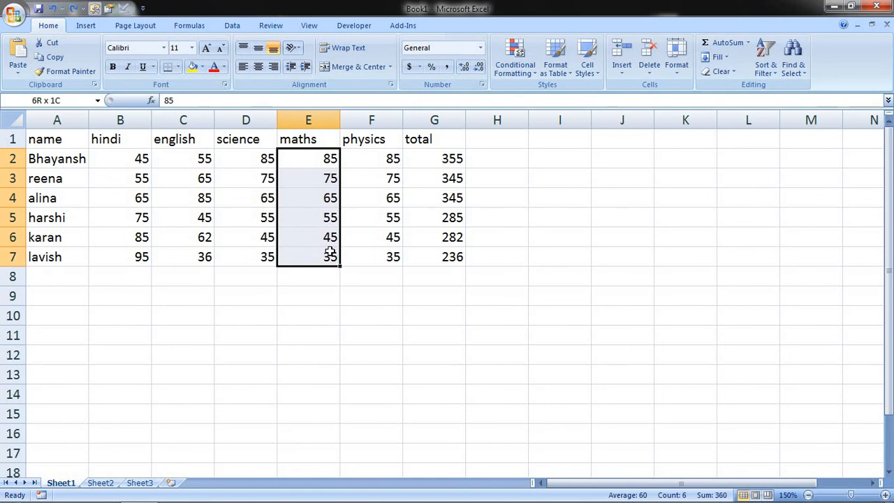
{"action": "left_click", "coordinate": [535, 77]}
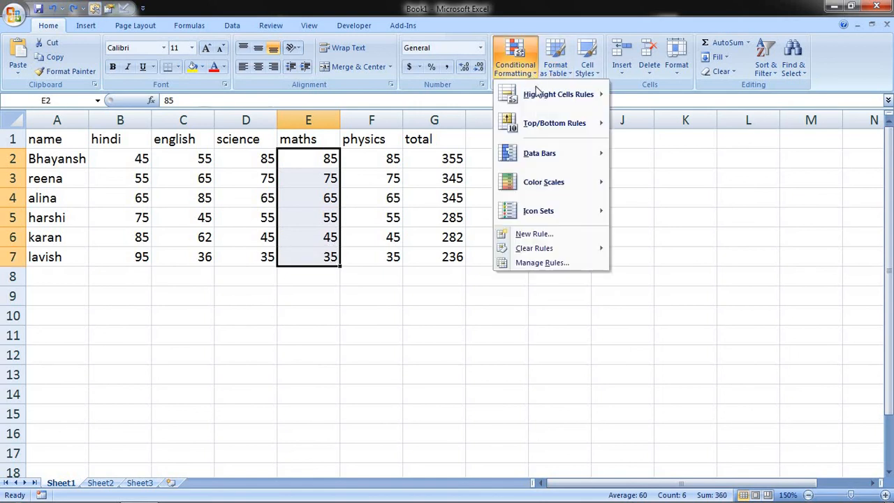
{"action": "left_click", "coordinate": [586, 67]}
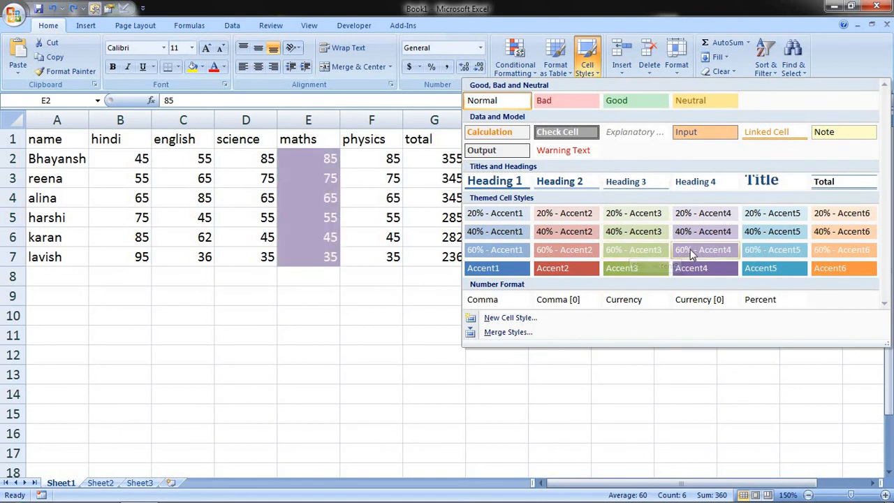
{"action": "left_click", "coordinate": [727, 270]}
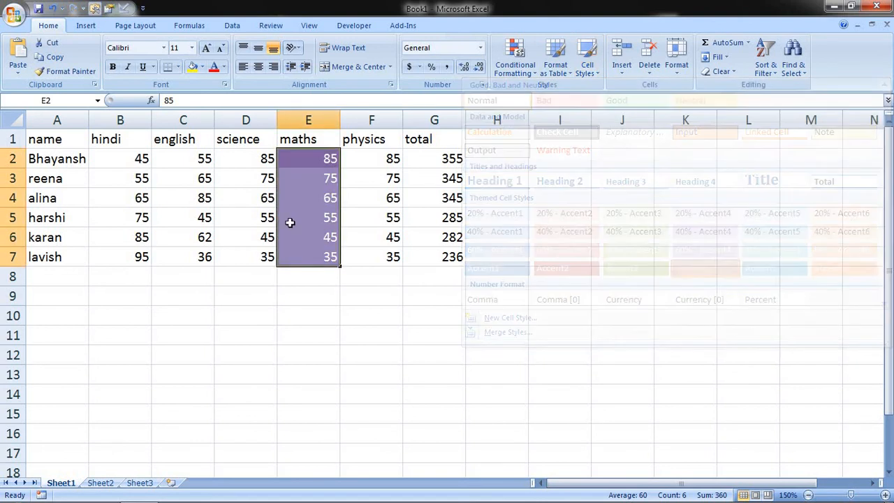
Apply the Linked Cell style to the name column A1:A7
{"action": "left_click", "coordinate": [59, 159]}
{"action": "left_click_drag", "start_coordinate": [62, 139], "coordinate": [77, 257]}
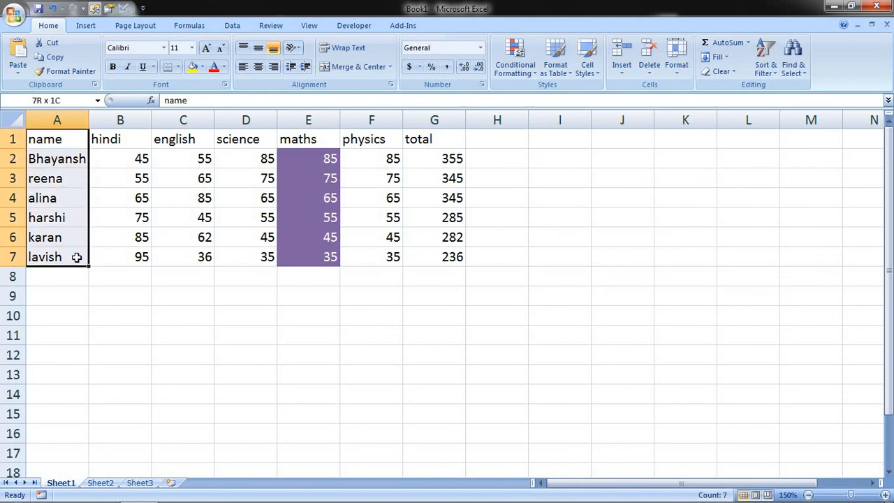
{"action": "left_click", "coordinate": [593, 69]}
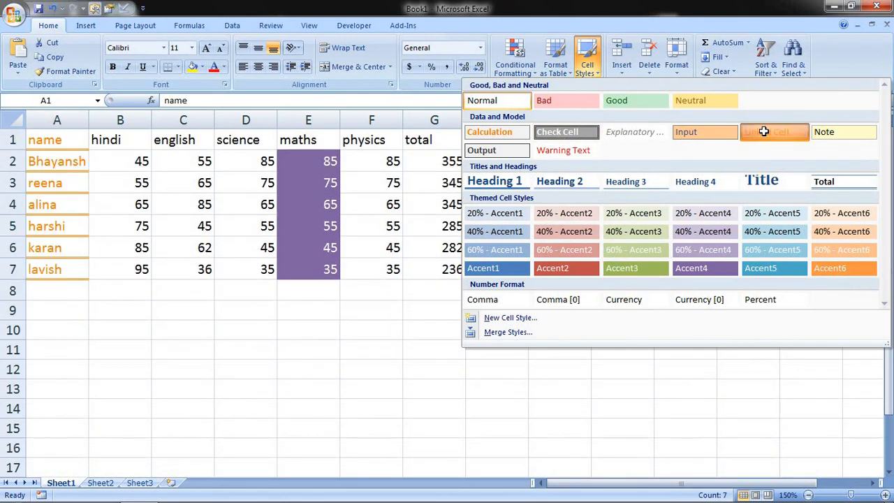
{"action": "left_click", "coordinate": [766, 134]}
Apply the Accent2 cell style to the whole marks range A1:G7
{"action": "left_click_drag", "start_coordinate": [203, 157], "coordinate": [453, 268]}
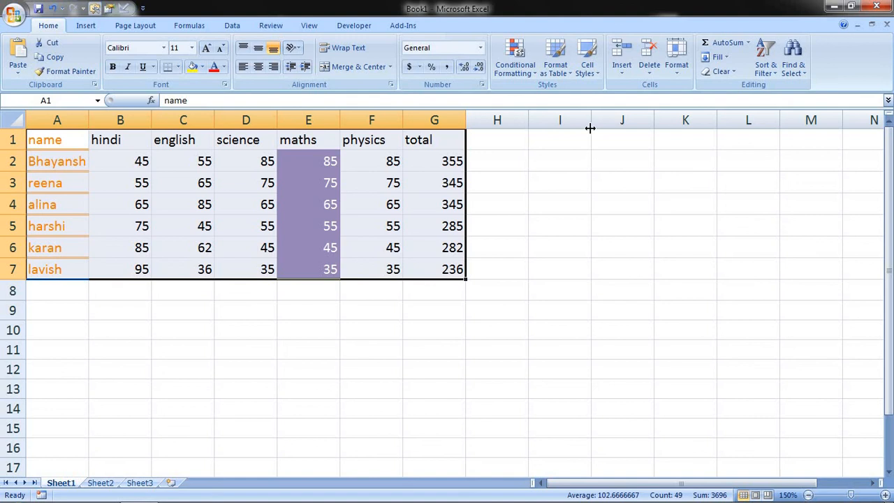
{"action": "left_click", "coordinate": [590, 70]}
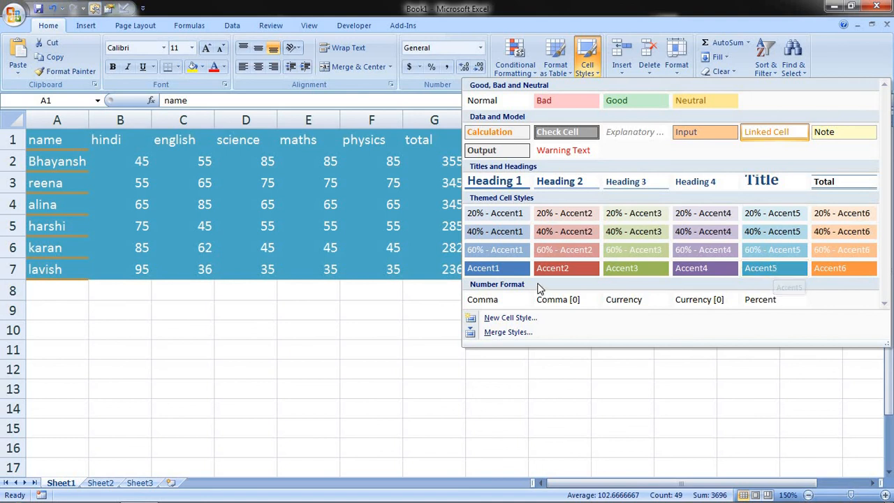
{"action": "left_click", "coordinate": [552, 268]}
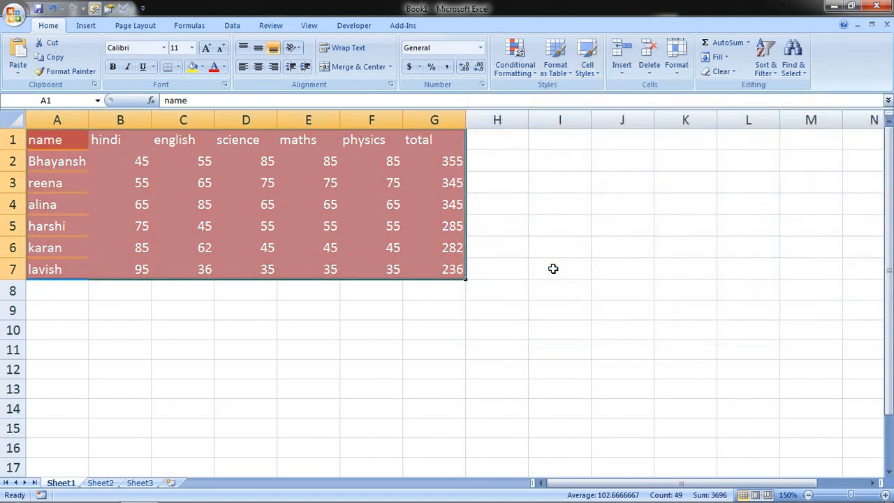